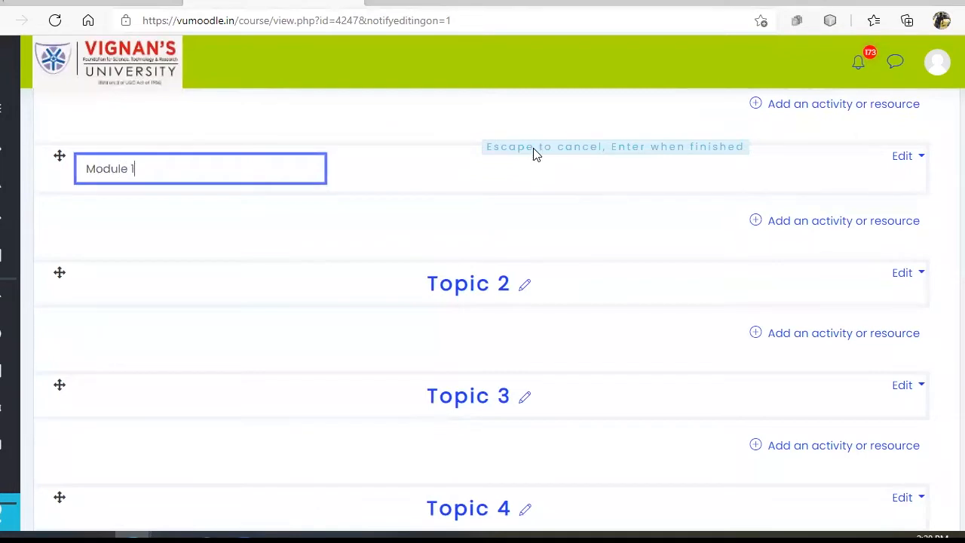
# - Rename the course section directly above Topic 2 as Module 1
pyautogui.press('Return')
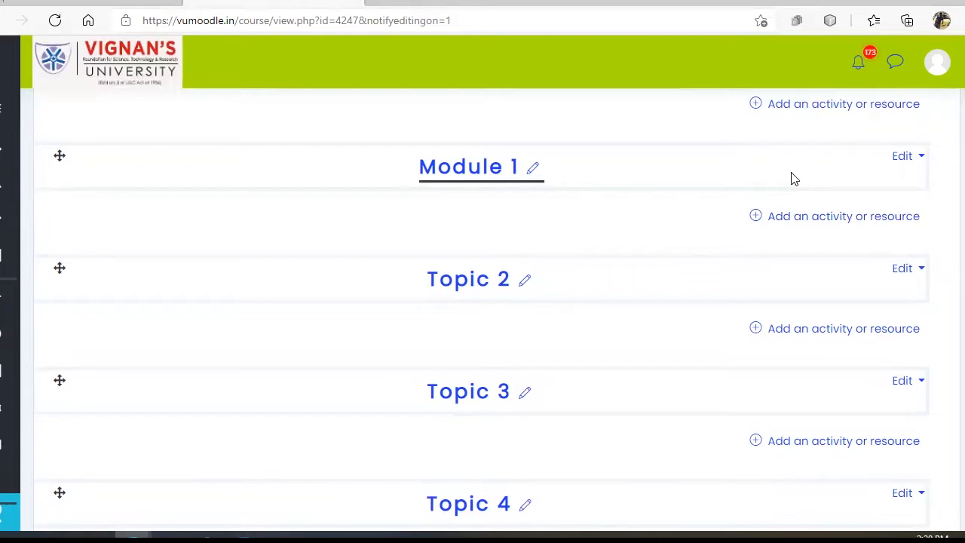
pyautogui.click(783, 218)
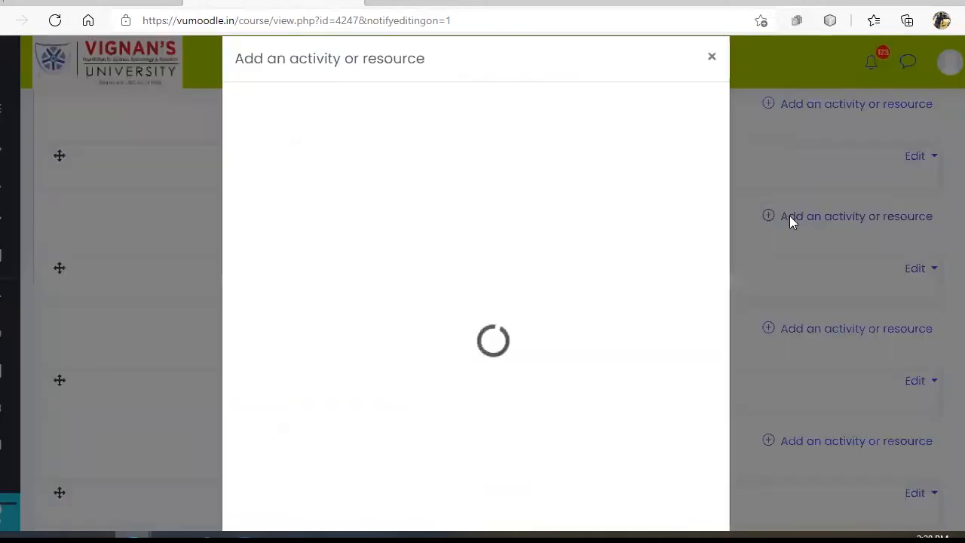
pyautogui.click(710, 57)
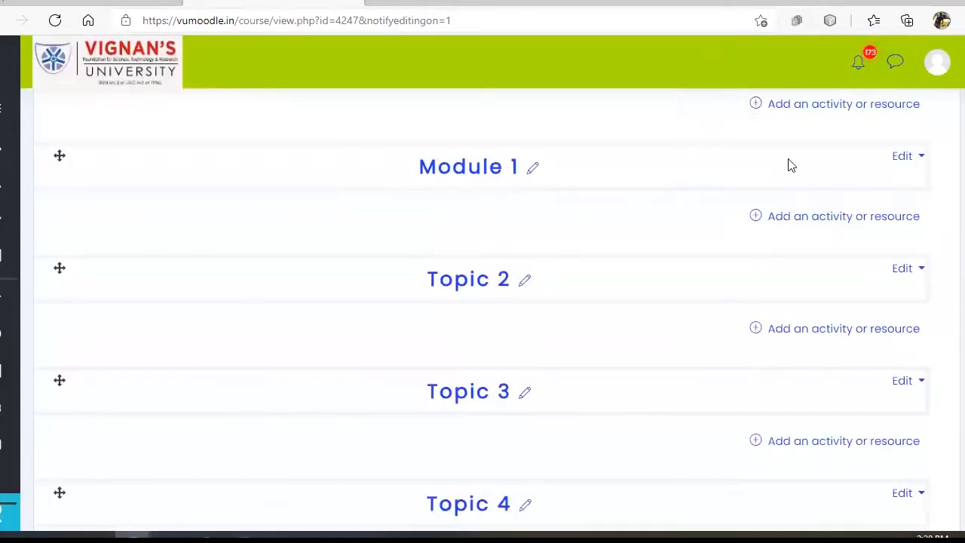
# - Browse the available activities and resources for Module 1 and add a new Assignment
pyautogui.click(795, 219)
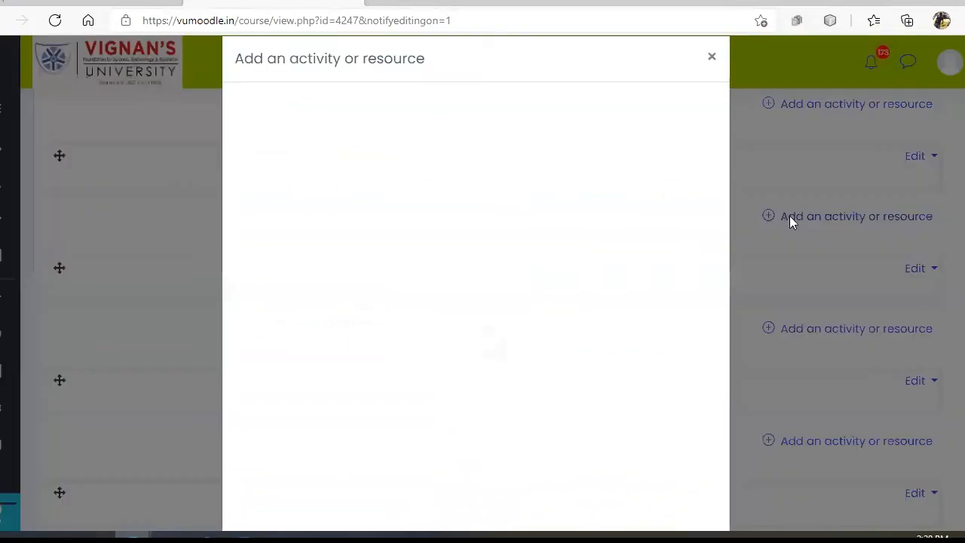
pyautogui.click(368, 156)
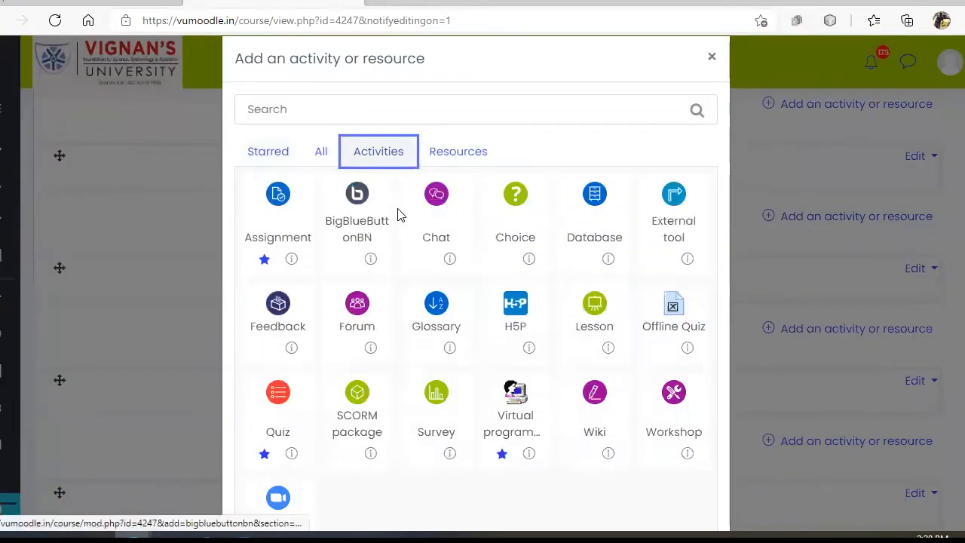
pyautogui.click(437, 176)
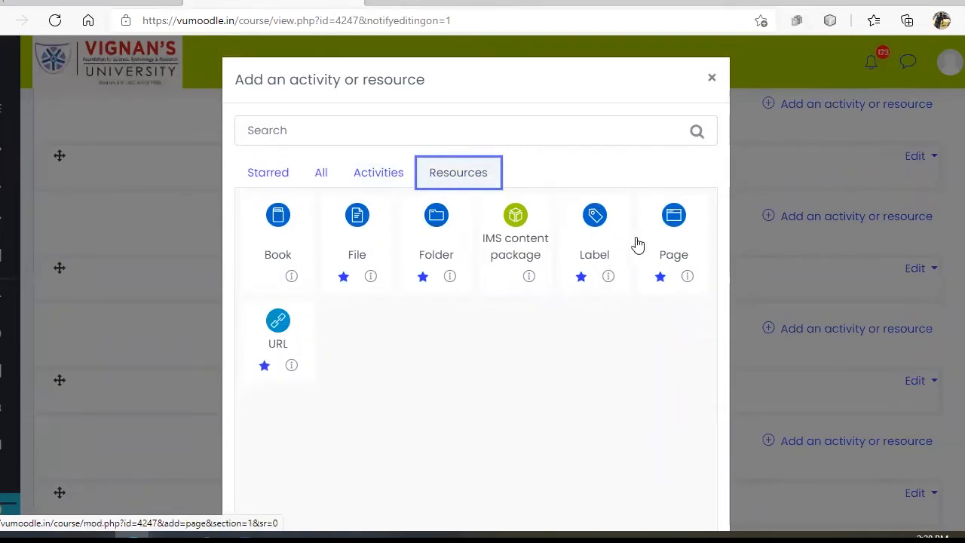
pyautogui.click(380, 175)
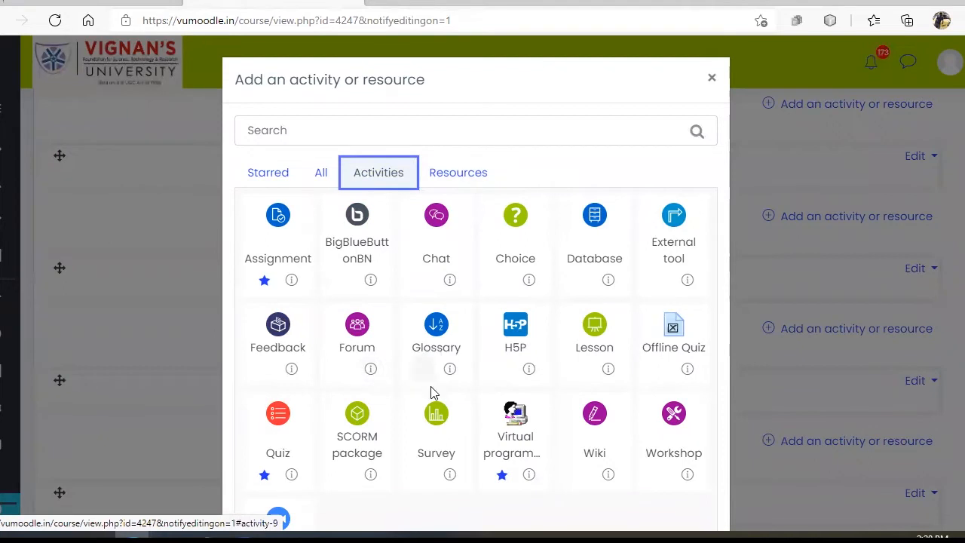
pyautogui.scroll(-1, 431, 392)
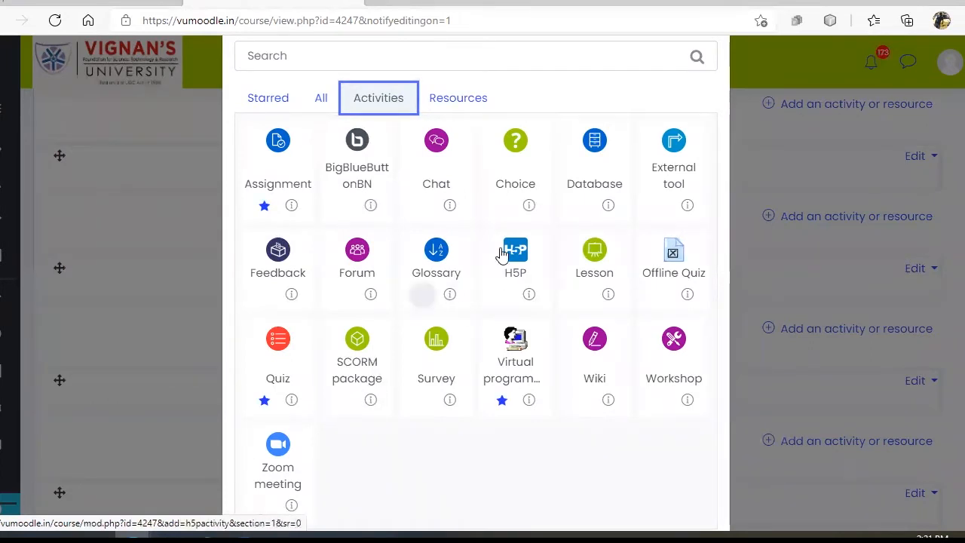
pyautogui.click(281, 161)
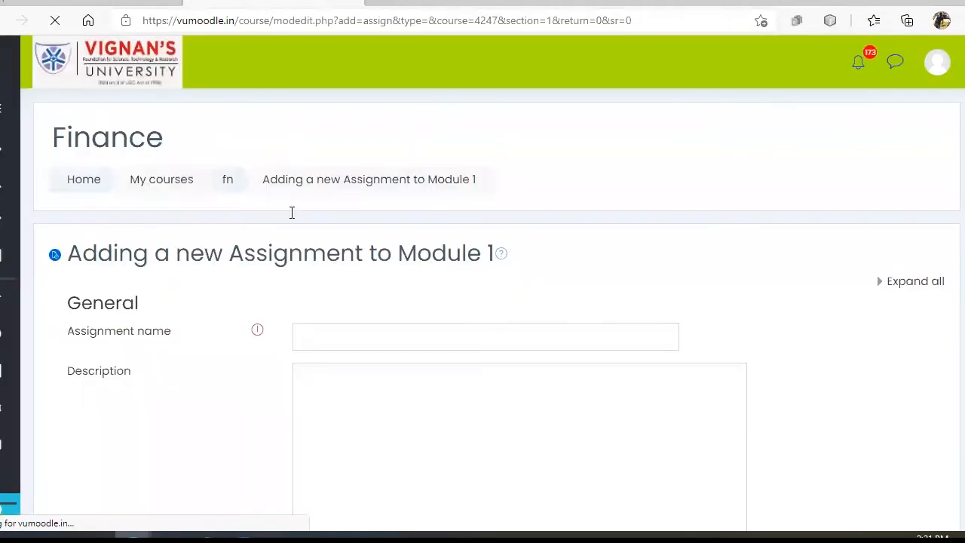
# - Name the new assignment Asignement1
pyautogui.scroll(-2, 355, 249)
pyautogui.click(376, 187)
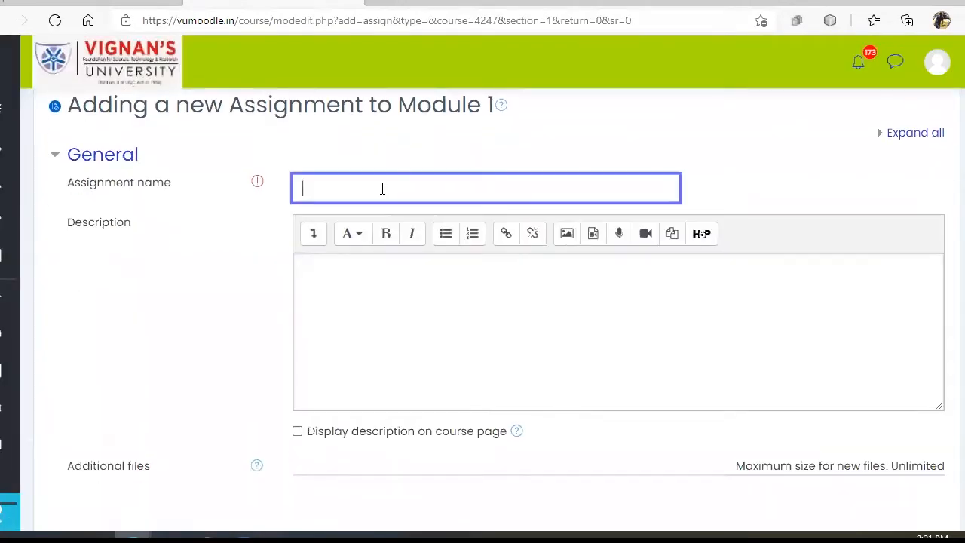
pyautogui.write('Asignem')
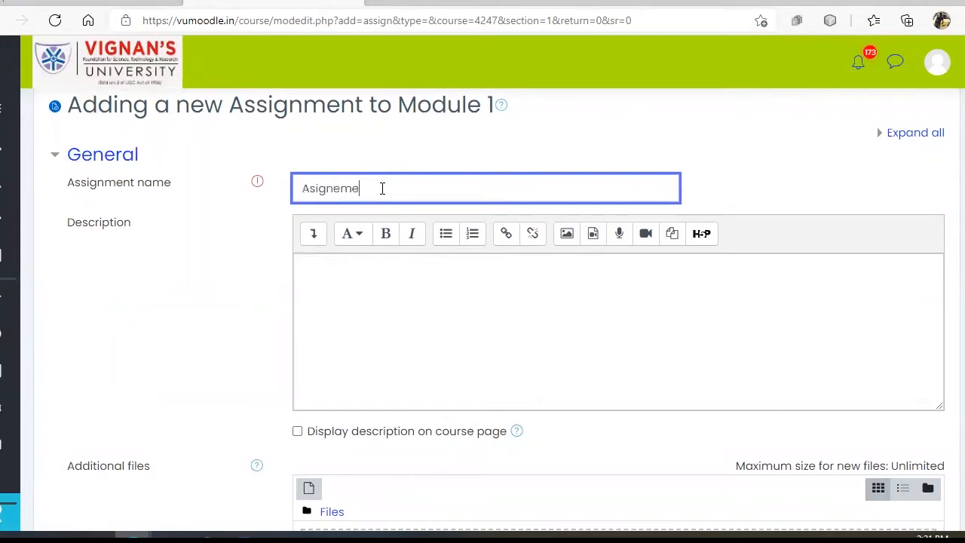
pyautogui.write('ent1')
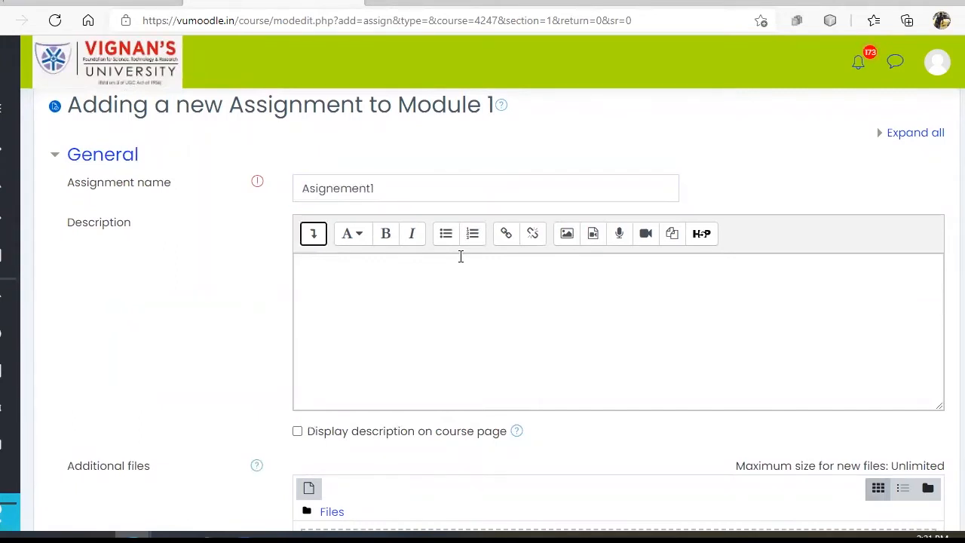
# - Fill in the assignment description with the line Question 1 and a second Question line below it
pyautogui.click(459, 254)
pyautogui.scroll(-3, 467, 241)
pyautogui.scroll(3, 679, 144)
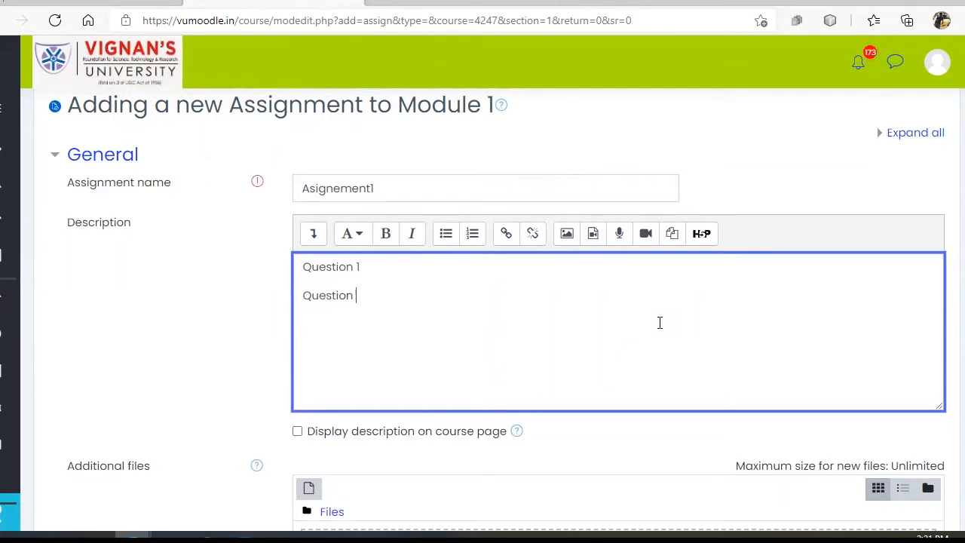
# - Try online text as the submission type in place of file submissions, and restore file submissions only
pyautogui.scroll(-3, 525, 329)
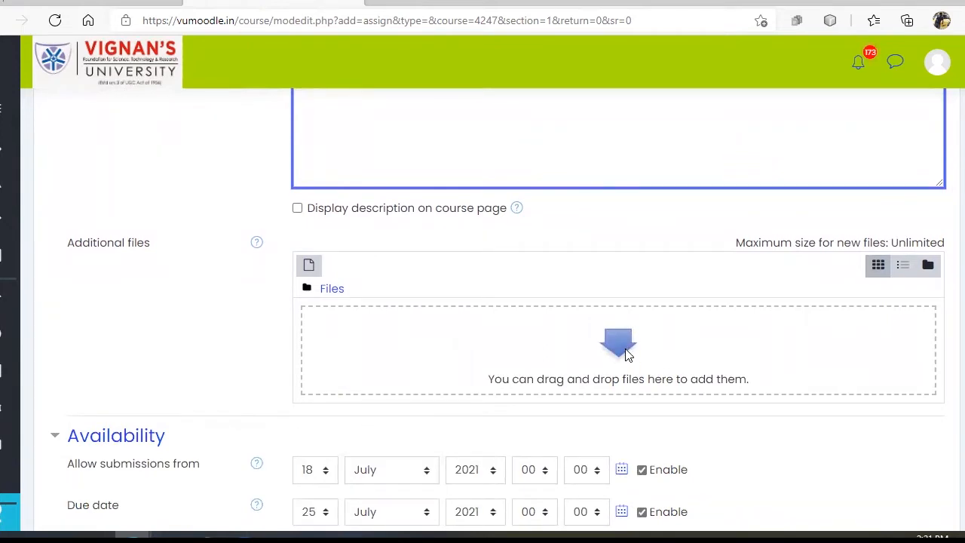
pyautogui.scroll(-2, 626, 342)
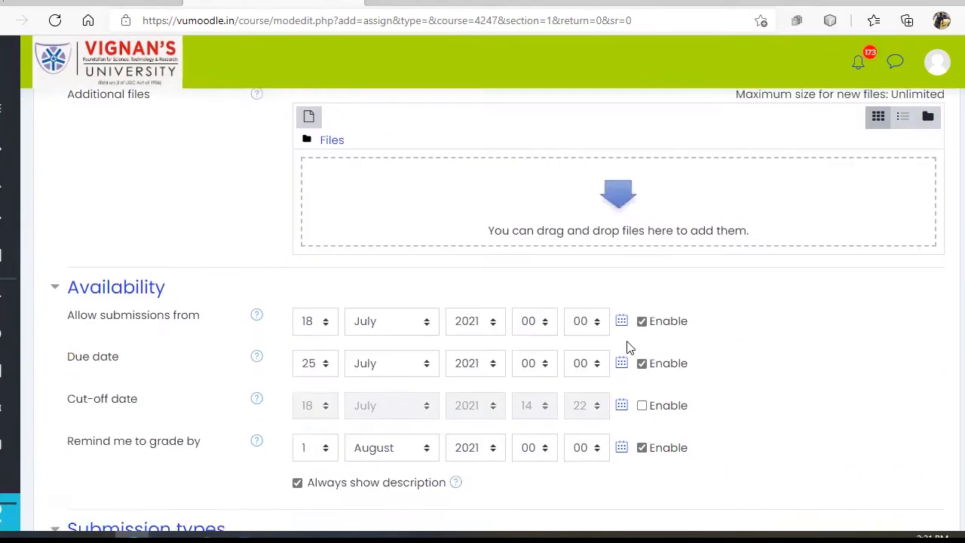
pyautogui.scroll(-2, 626, 346)
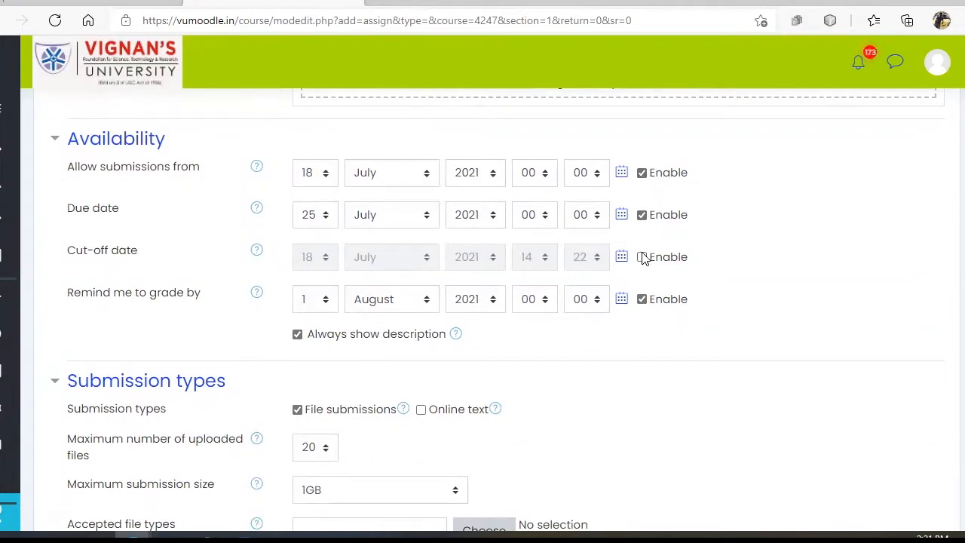
pyautogui.scroll(-1, 633, 260)
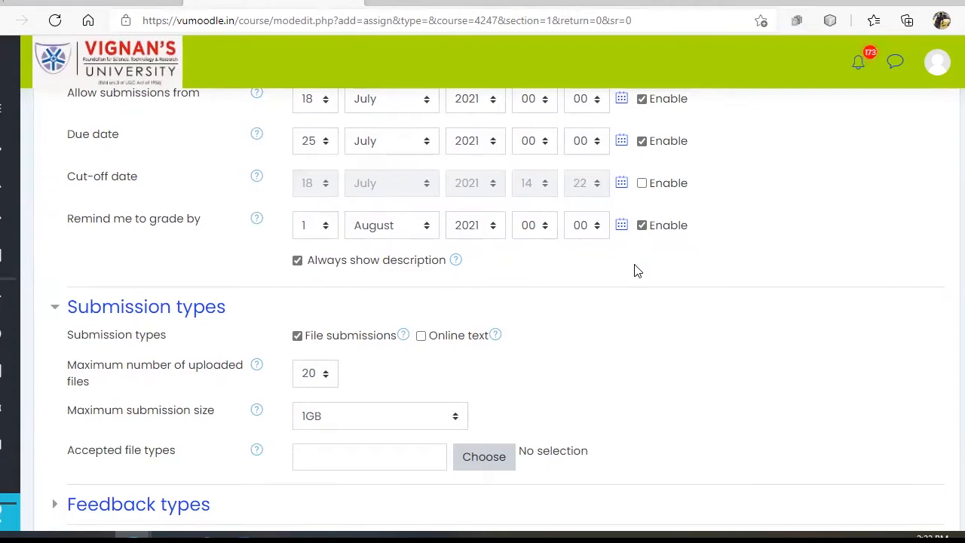
pyautogui.scroll(-2, 391, 276)
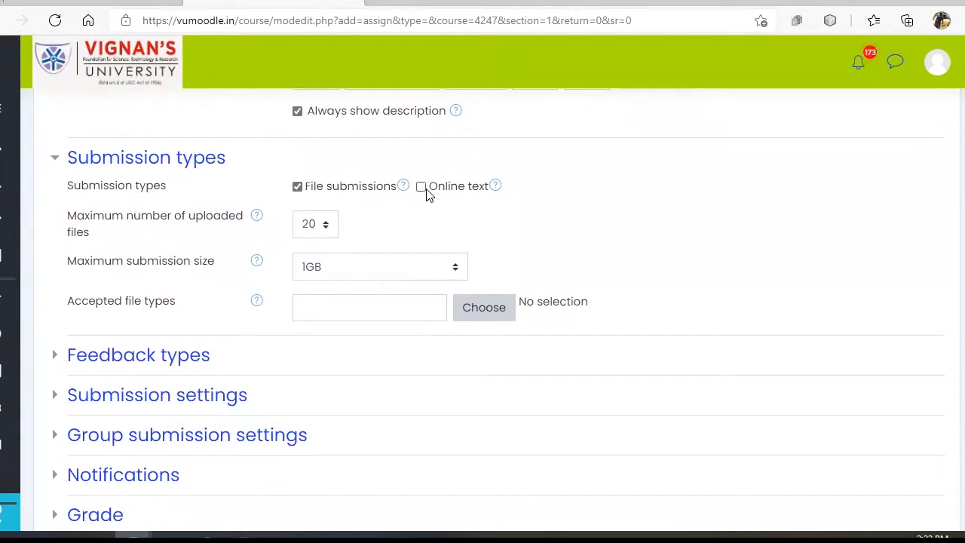
pyautogui.click(345, 190)
pyautogui.click(426, 189)
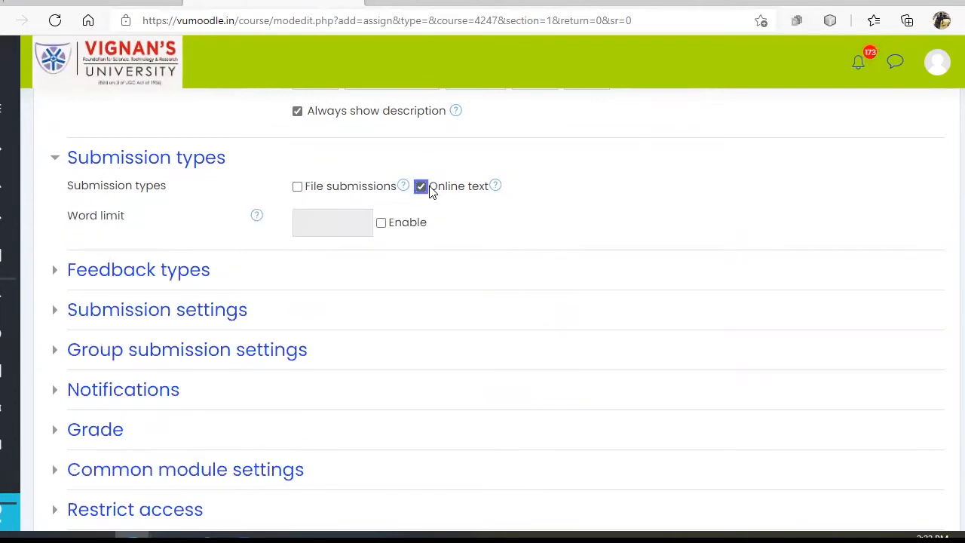
pyautogui.click(320, 189)
pyautogui.click(455, 190)
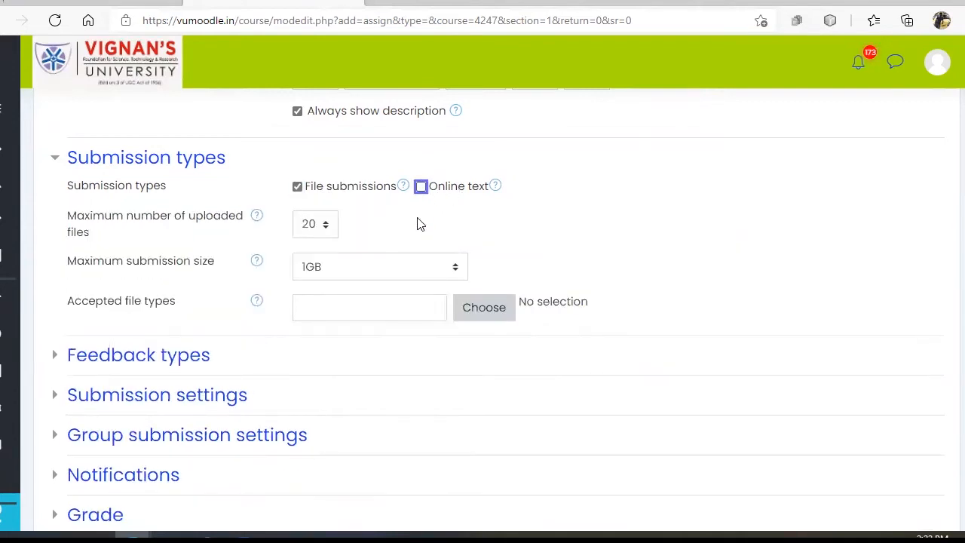
# - Set the maximum number of uploaded files for the assignment to 1
pyautogui.click(315, 226)
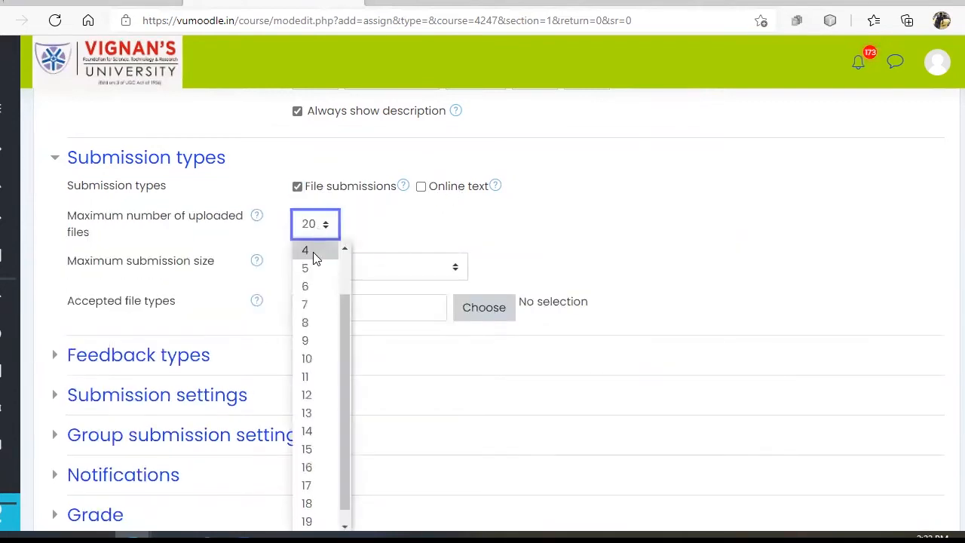
pyautogui.scroll(2, 315, 257)
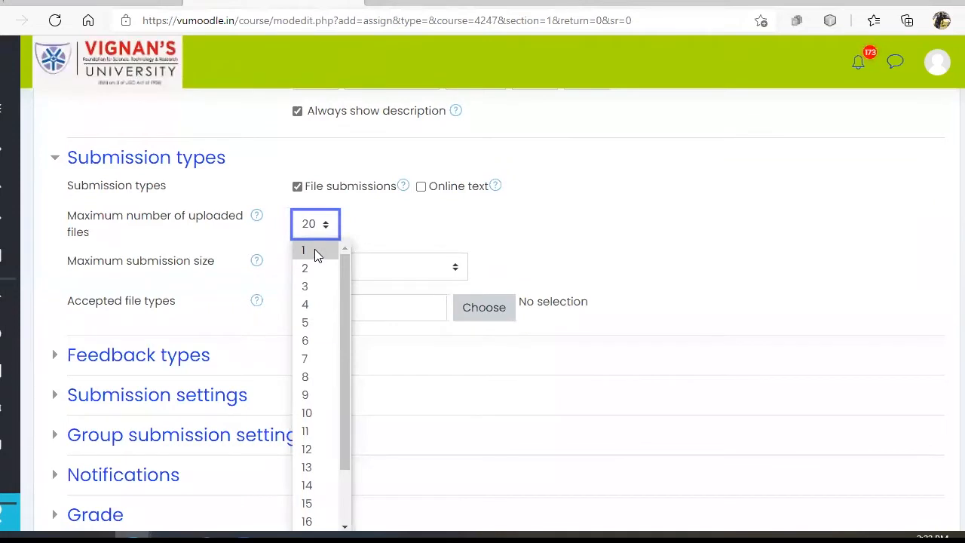
pyautogui.click(313, 251)
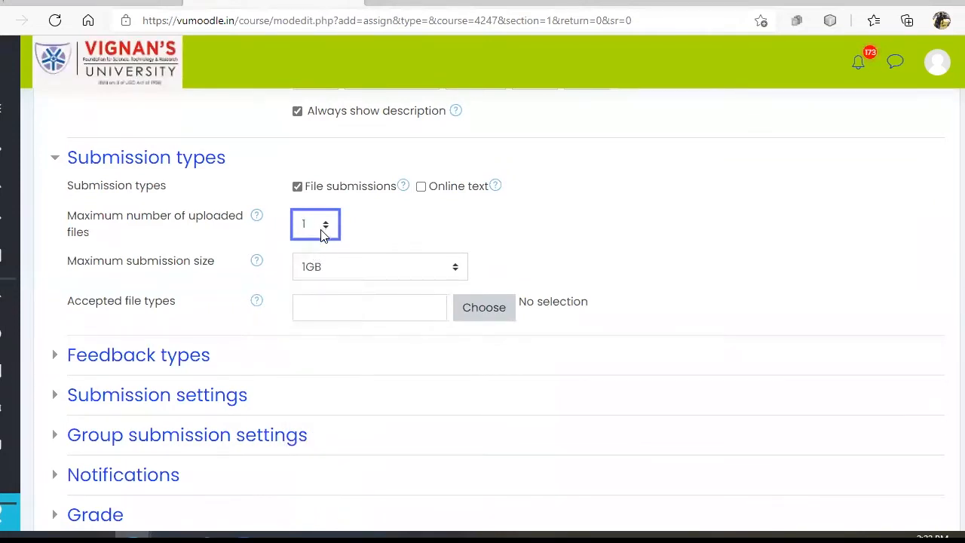
pyautogui.click(320, 235)
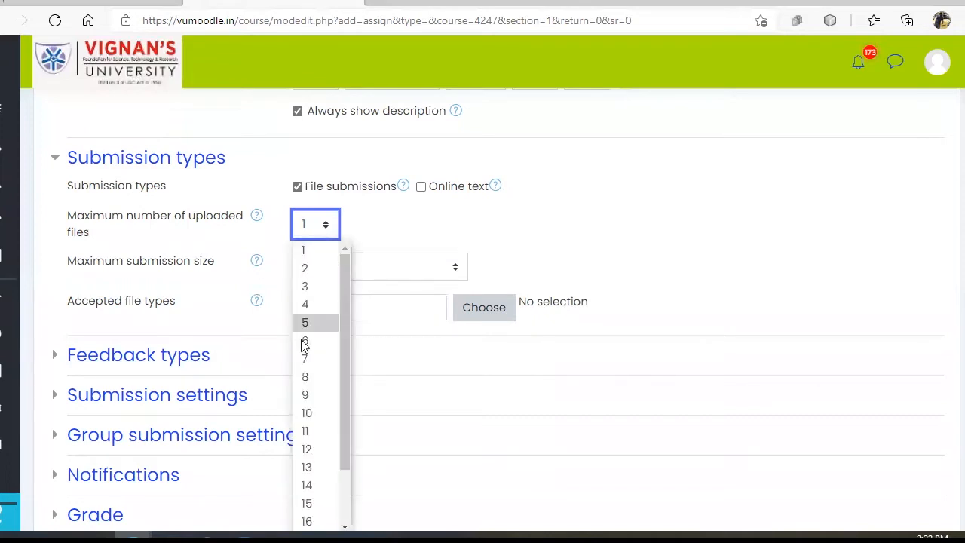
pyautogui.scroll(-2, 306, 341)
pyautogui.click(332, 226)
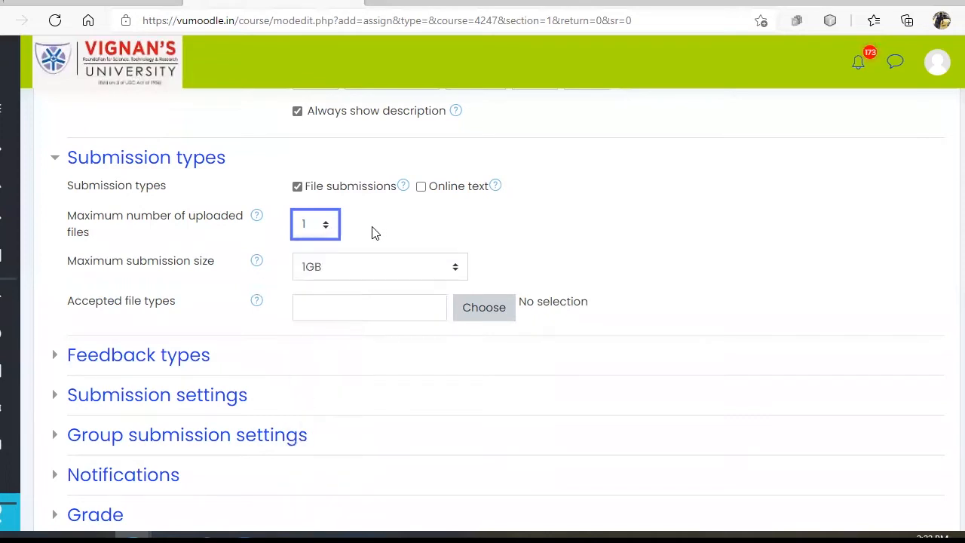
# - Set the assignment's maximum submission size to 50MB
pyautogui.click(354, 261)
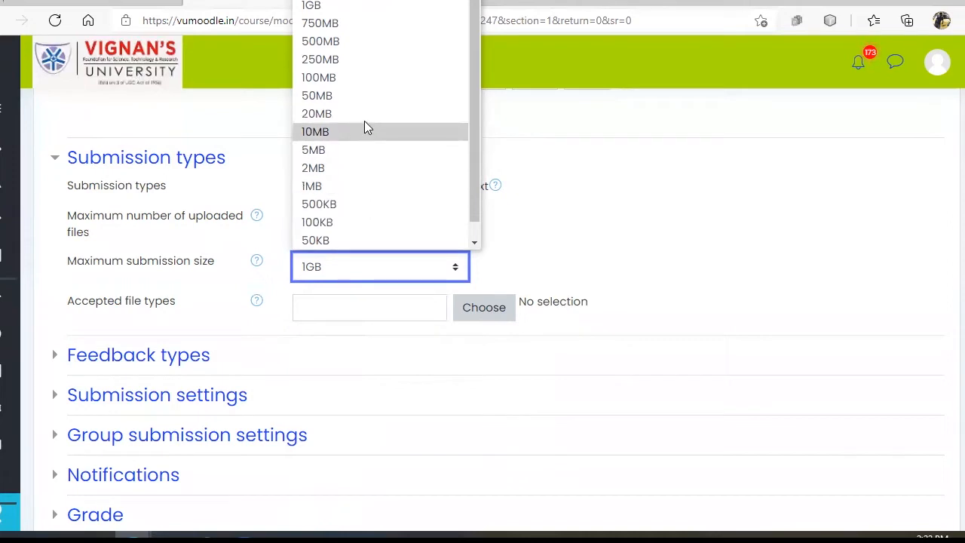
pyautogui.click(364, 97)
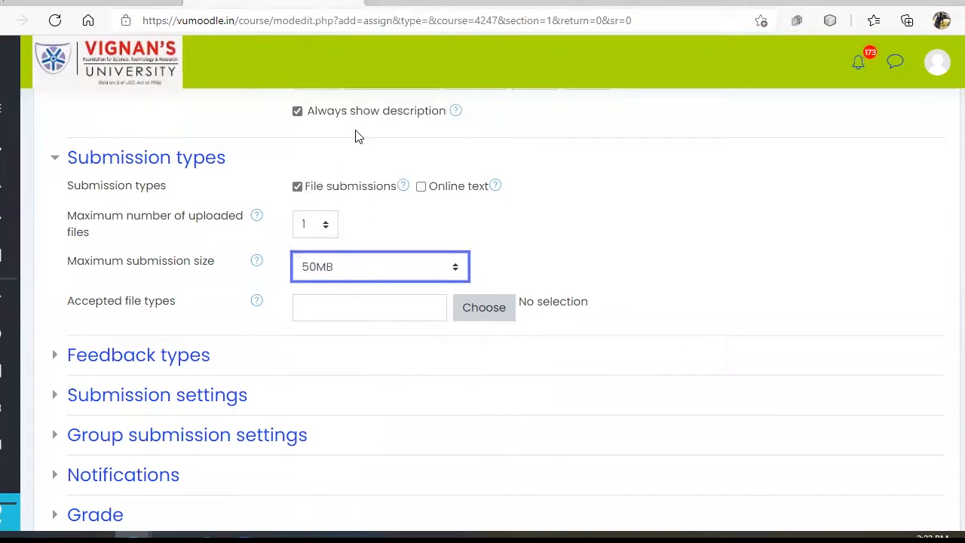
pyautogui.click(349, 277)
pyautogui.click(334, 6)
pyautogui.click(434, 276)
pyautogui.click(364, 96)
pyautogui.click(359, 274)
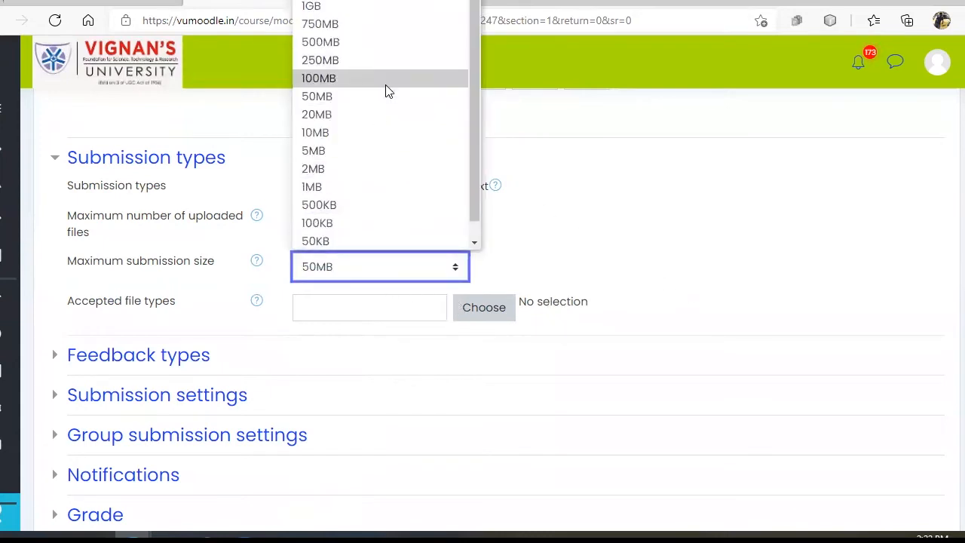
pyautogui.click(689, 243)
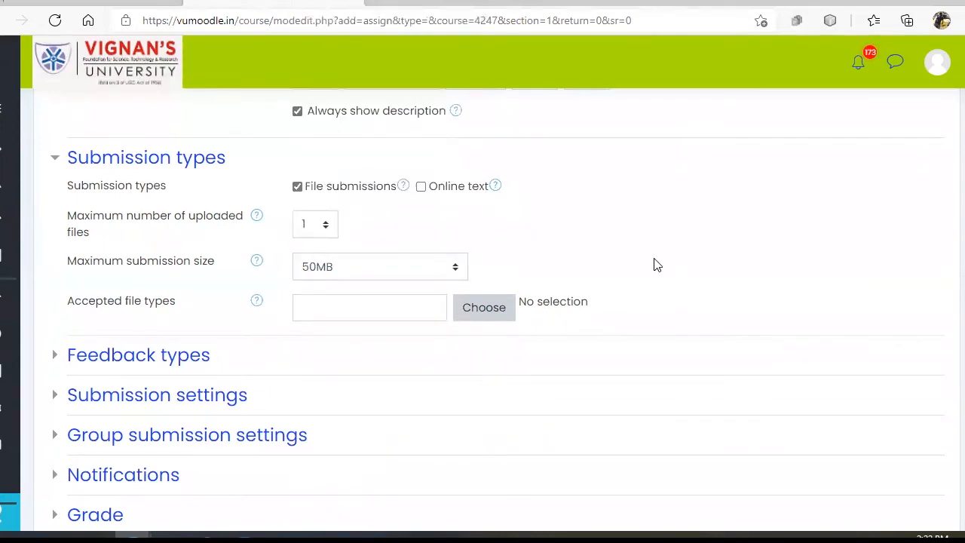
# - Limit the assignment's accepted file types to Word 2007 document (.docx) and Word document (.doc), and save the selection
pyautogui.scroll(-1, 361, 313)
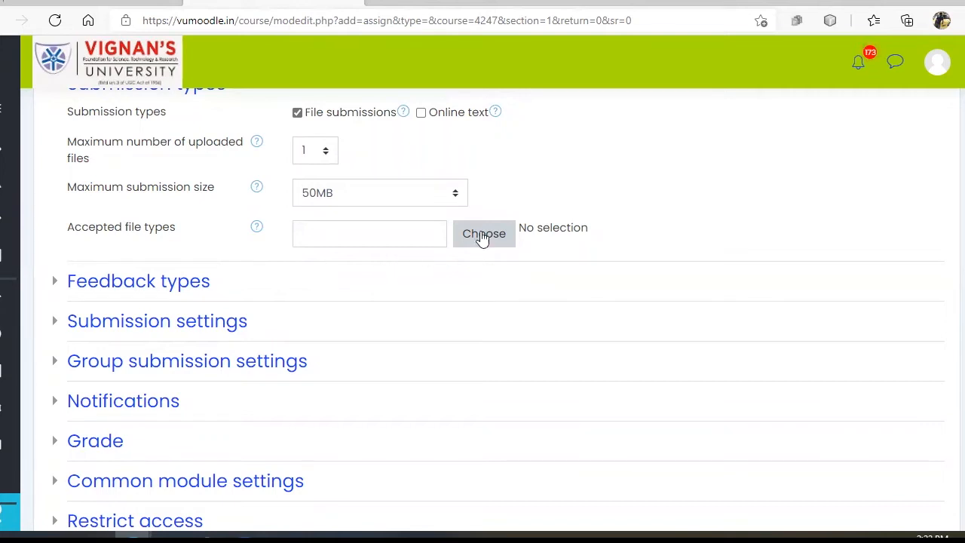
pyautogui.click(483, 235)
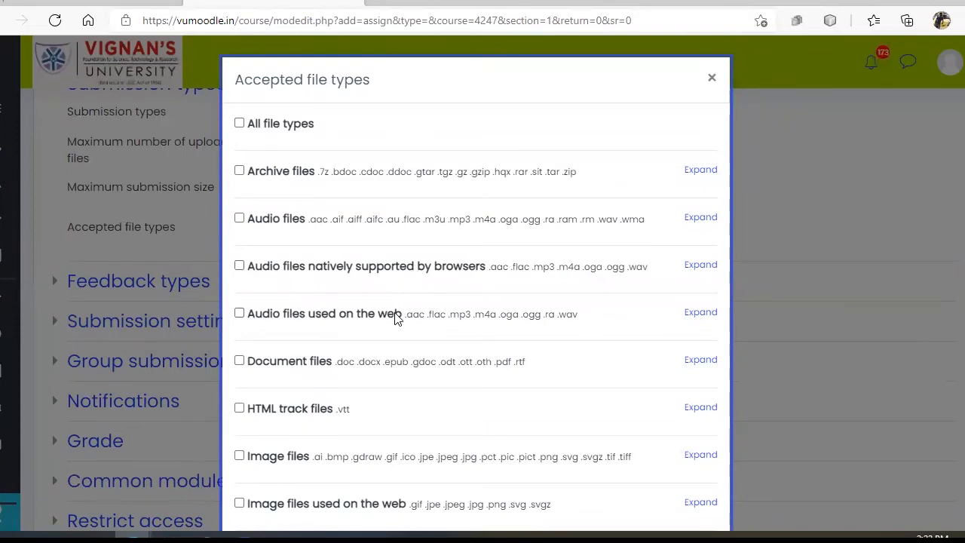
pyautogui.scroll(-2, 396, 309)
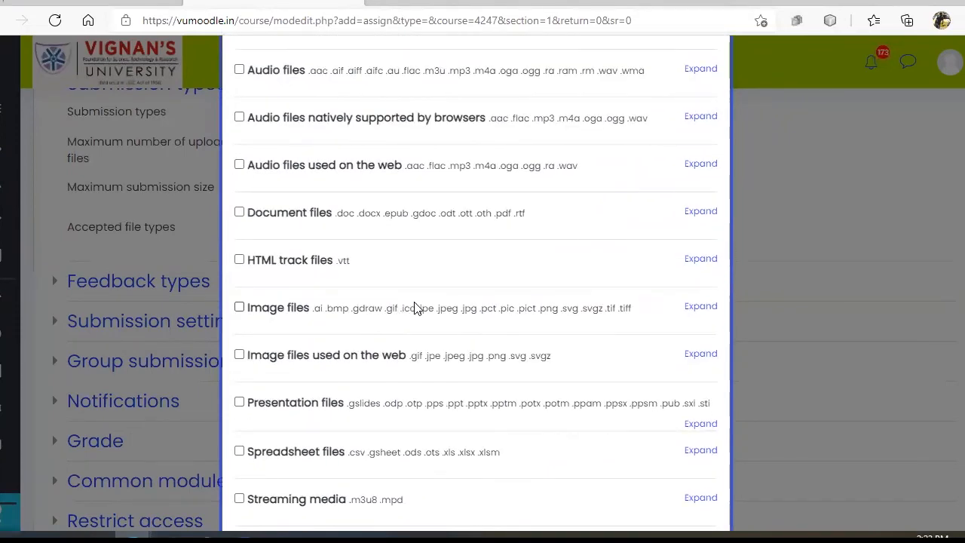
pyautogui.scroll(-2, 413, 309)
pyautogui.scroll(-1, 441, 309)
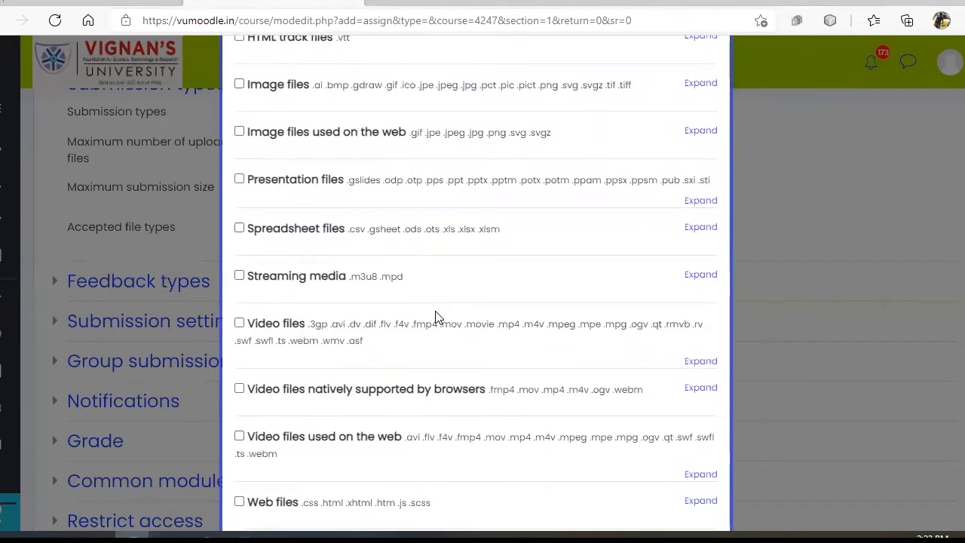
pyautogui.scroll(3, 441, 309)
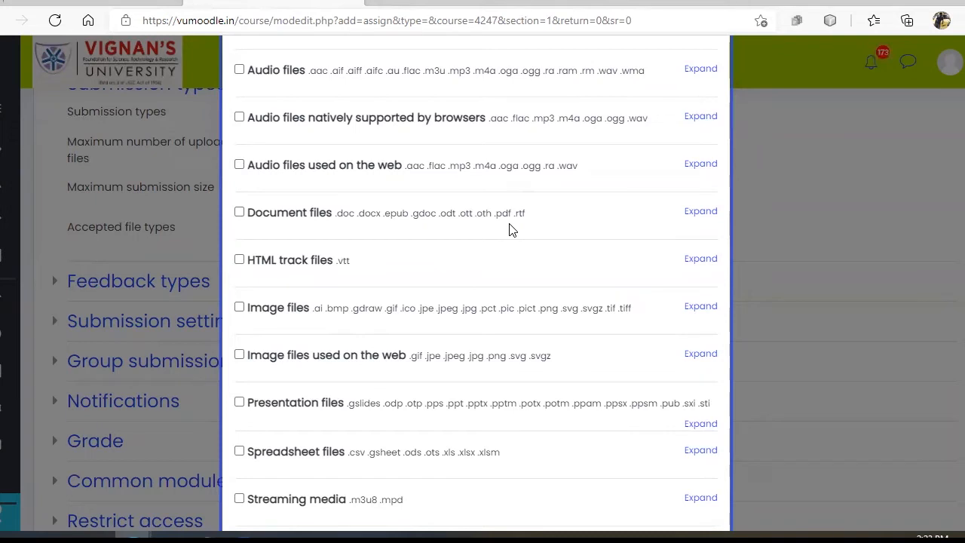
pyautogui.click(697, 214)
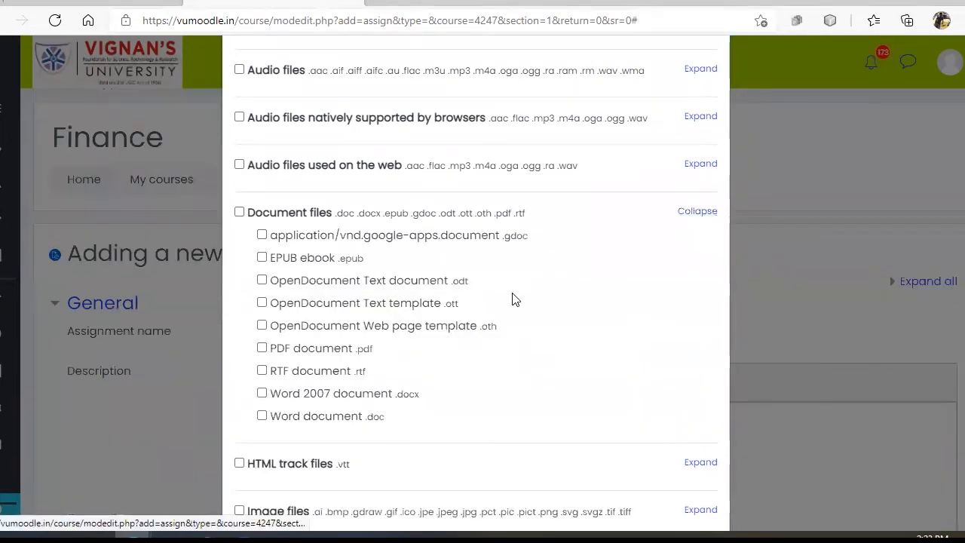
pyautogui.moveTo(286, 393); pyautogui.dragTo(291, 407)
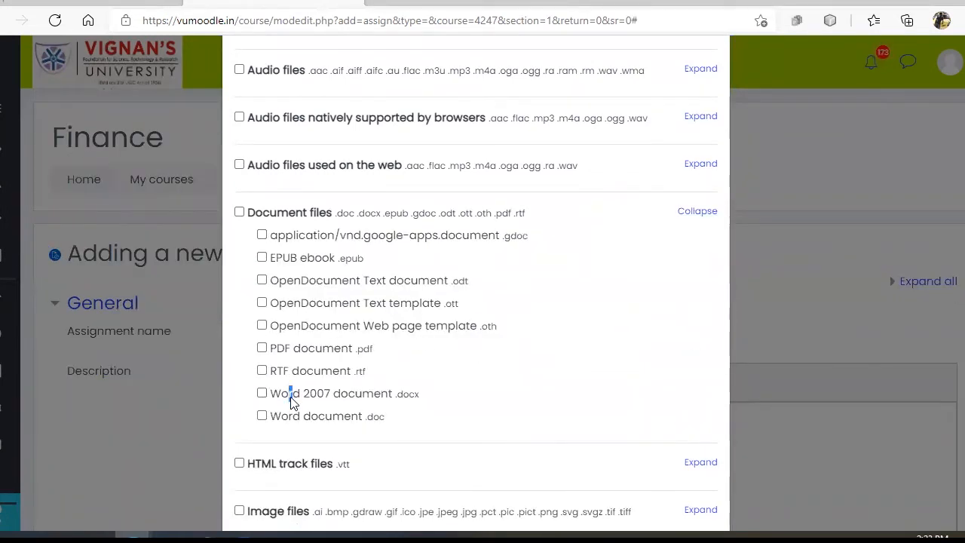
pyautogui.click(291, 397)
pyautogui.click(295, 416)
pyautogui.scroll(-10, 595, 415)
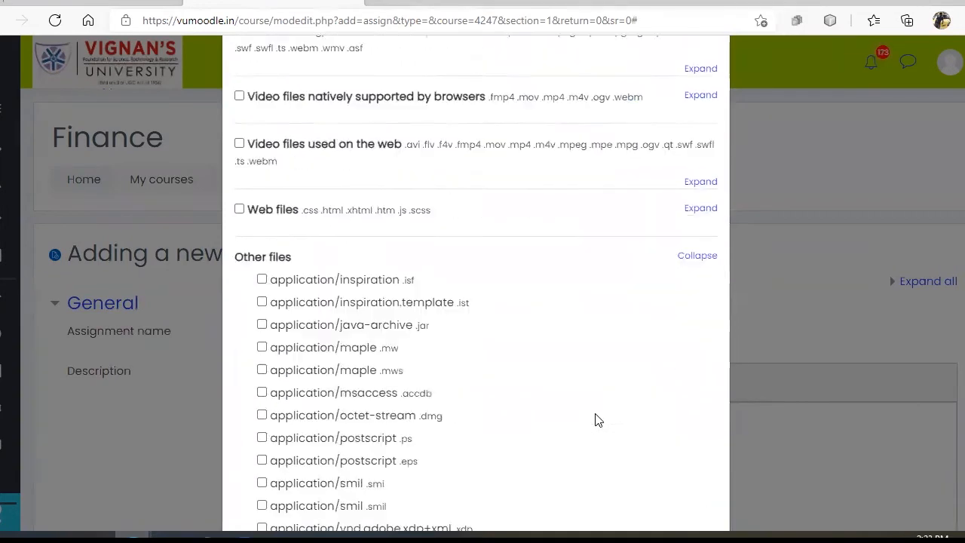
pyautogui.scroll(-20, 595, 419)
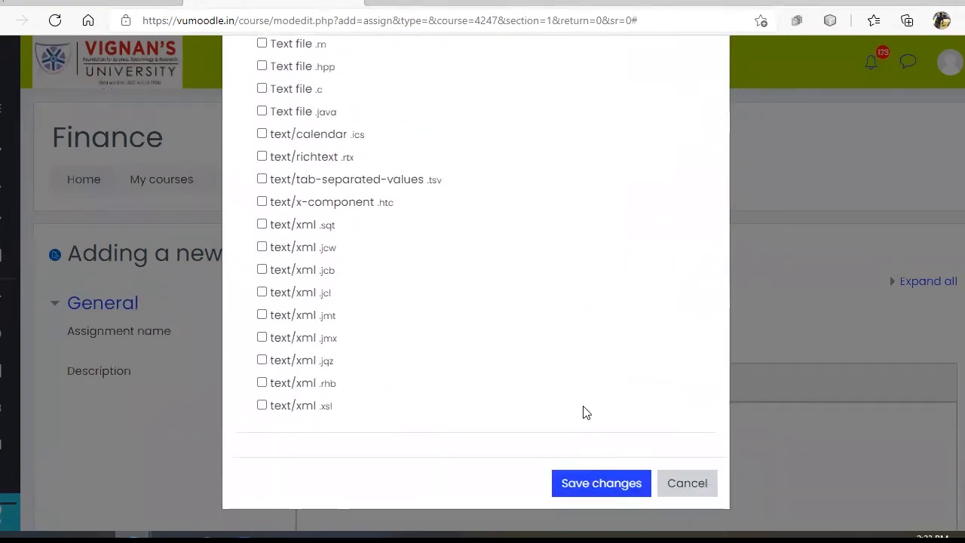
pyautogui.click(600, 483)
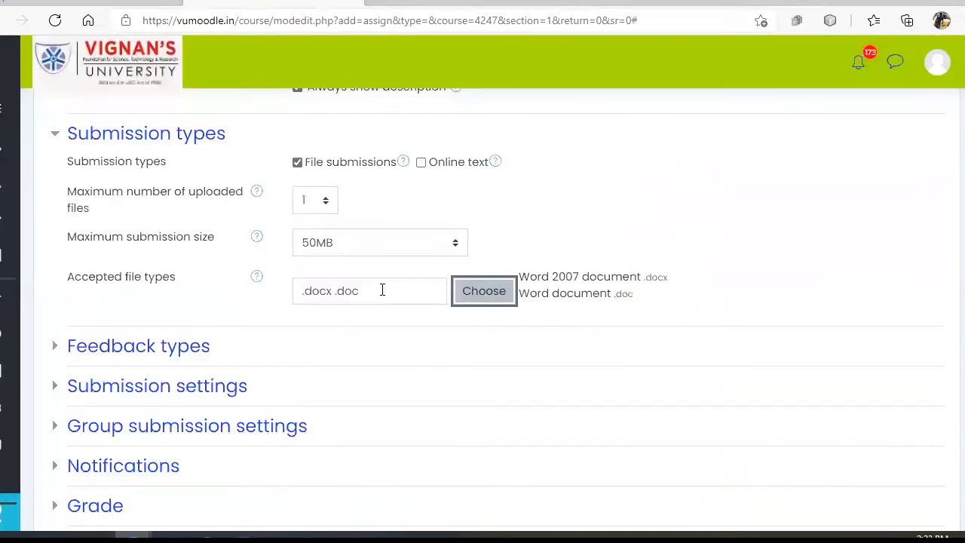
# - Review the submission settings, and set Students submit in groups to Yes in the group submission settings
pyautogui.scroll(-3, 377, 290)
pyautogui.click(121, 239)
pyautogui.scroll(-1, 143, 253)
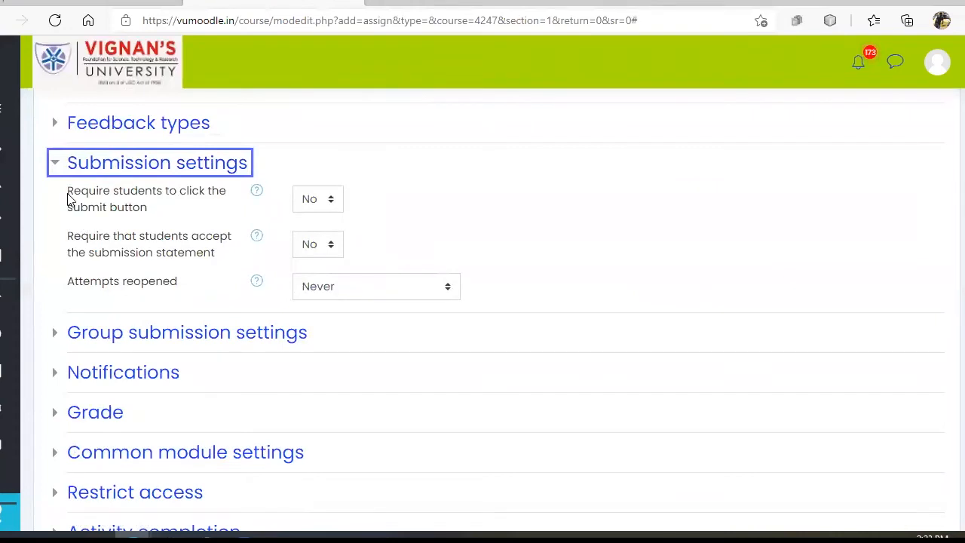
pyautogui.moveTo(67, 197); pyautogui.dragTo(163, 278)
pyautogui.click(129, 332)
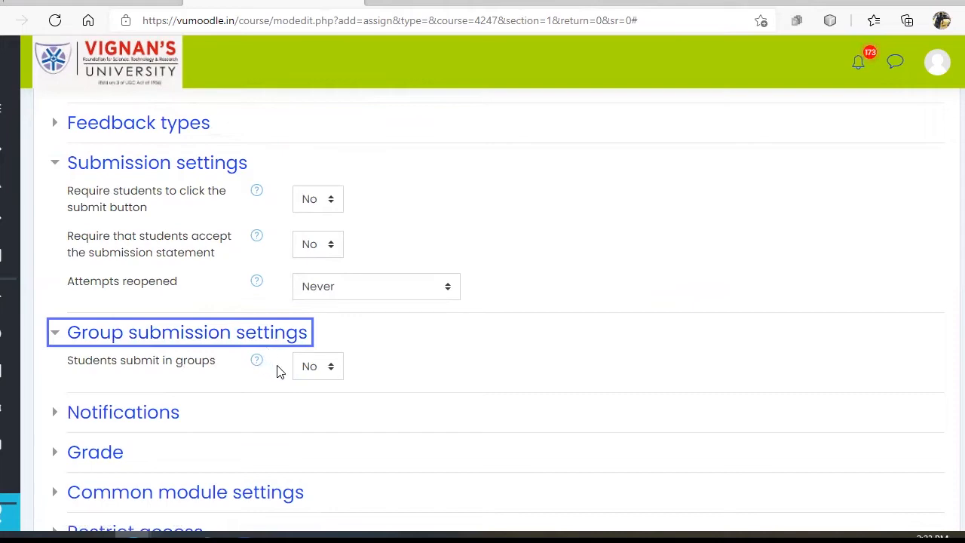
pyautogui.scroll(-3, 214, 263)
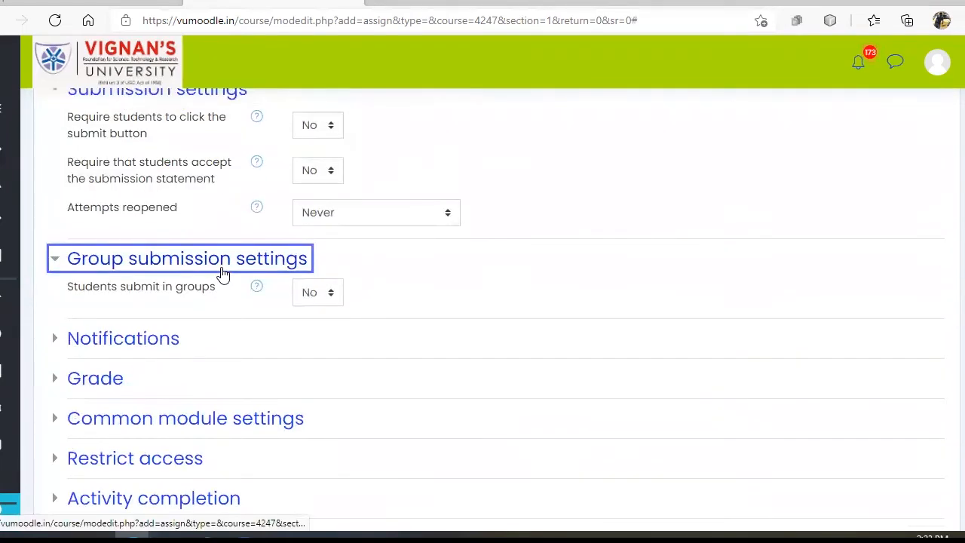
pyautogui.click(311, 296)
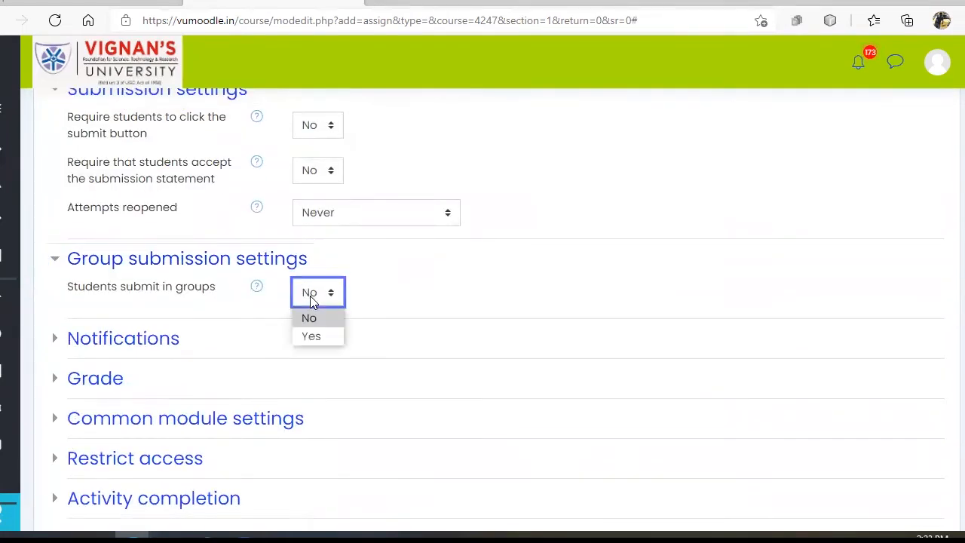
pyautogui.click(309, 336)
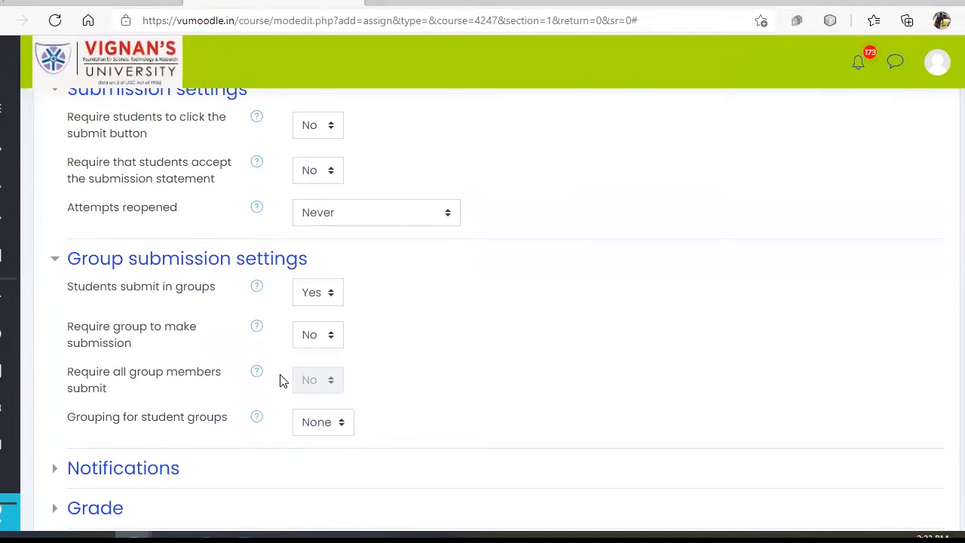
# - Expand the assignment's notification settings and look through the account's list of received submission notifications
pyautogui.scroll(-4, 207, 372)
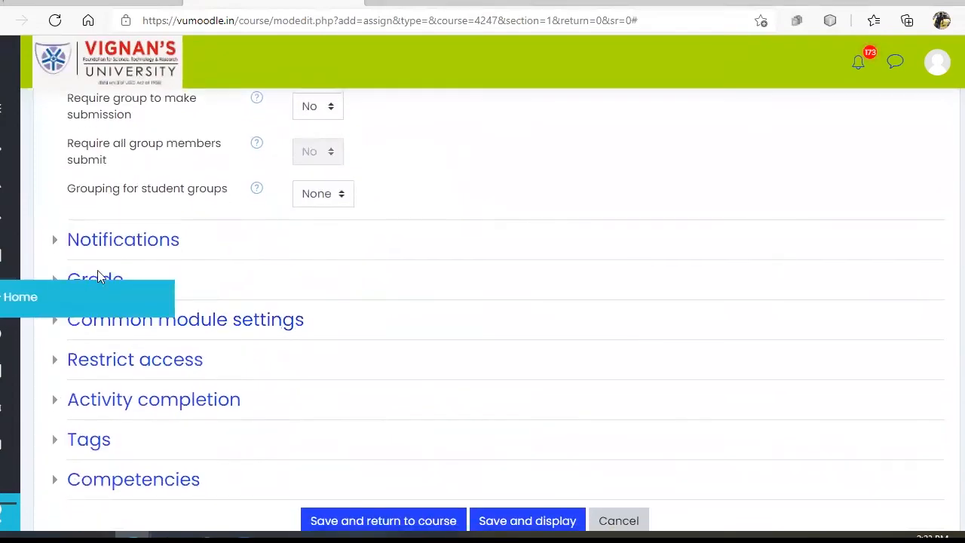
pyautogui.click(112, 172)
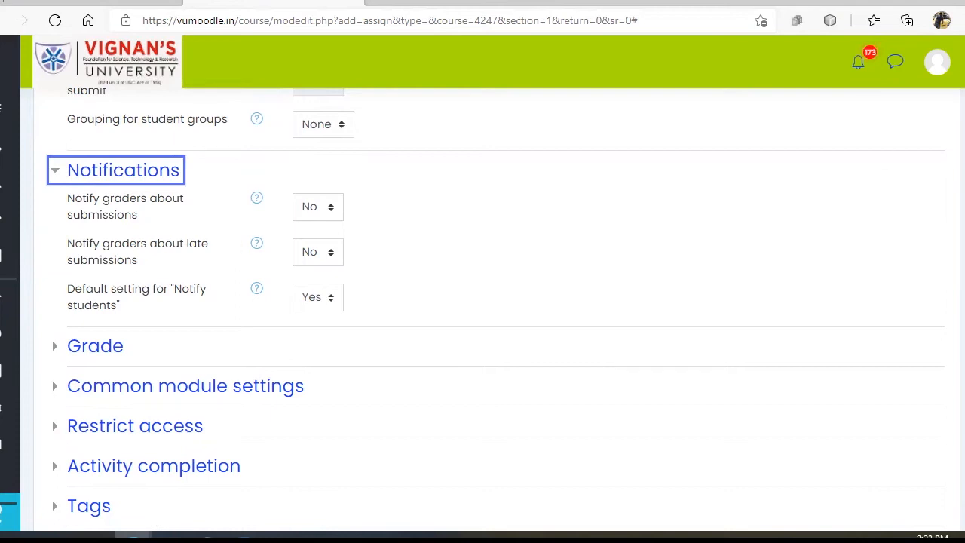
pyautogui.click(863, 69)
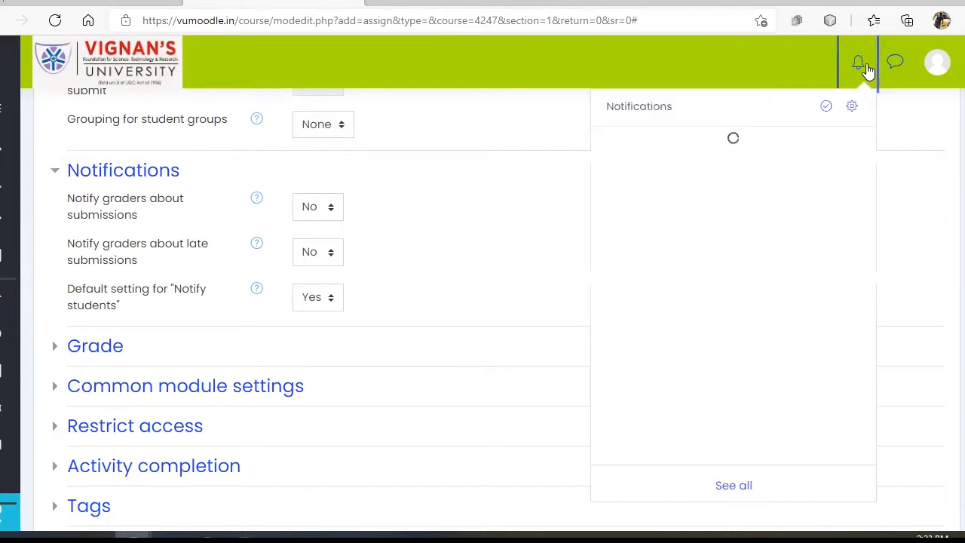
pyautogui.scroll(-8, 770, 271)
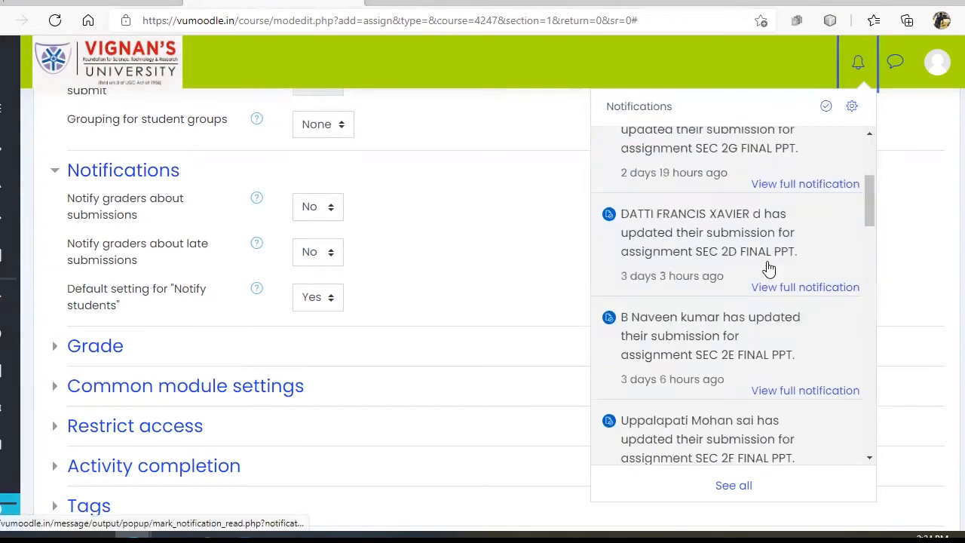
pyautogui.scroll(-5, 774, 261)
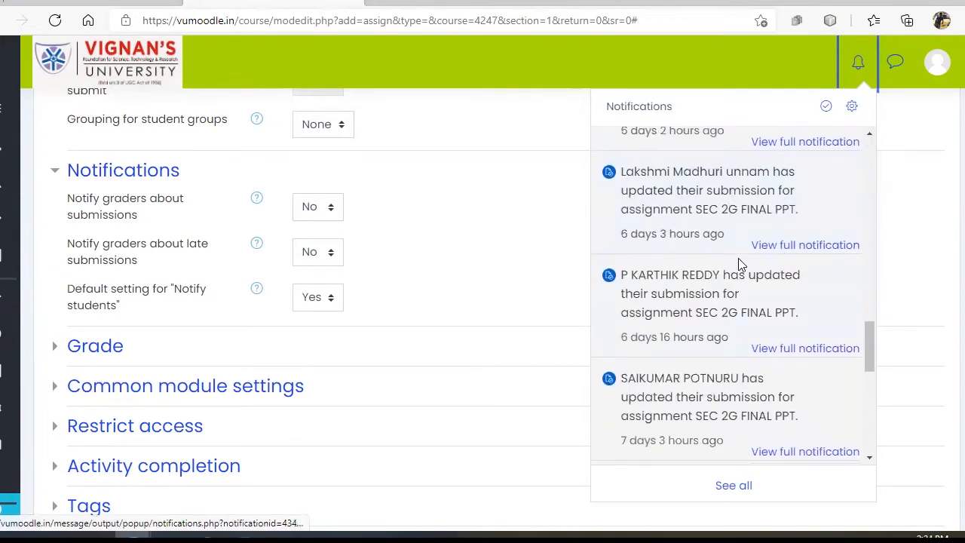
pyautogui.scroll(-3, 208, 345)
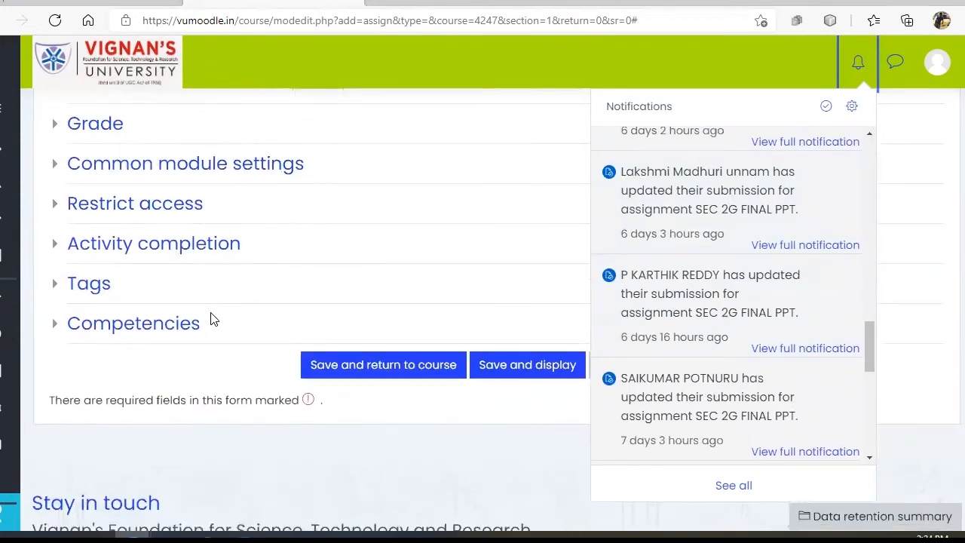
# - Choose Point as the assignment's grade type, and review the maximum grade, grading method, category and marking options
pyautogui.click(60, 124)
pyautogui.click(370, 183)
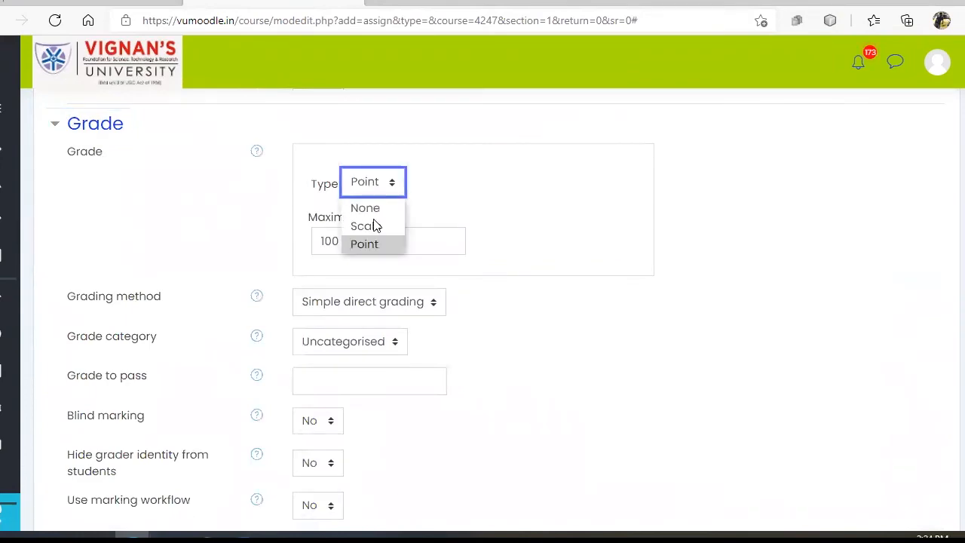
pyautogui.click(386, 243)
pyautogui.press('Tab')
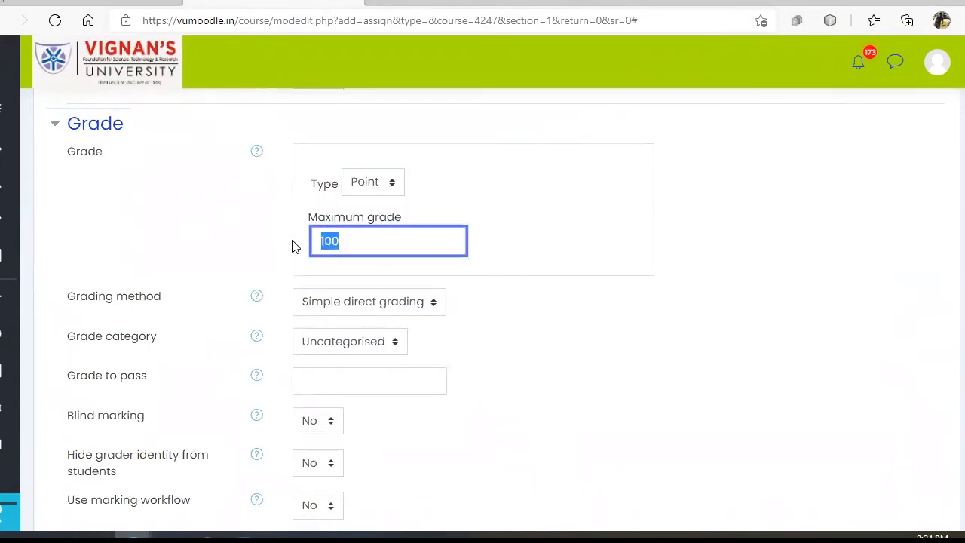
pyautogui.click(222, 238)
pyautogui.scroll(-2, 226, 238)
pyautogui.scroll(-2, 301, 252)
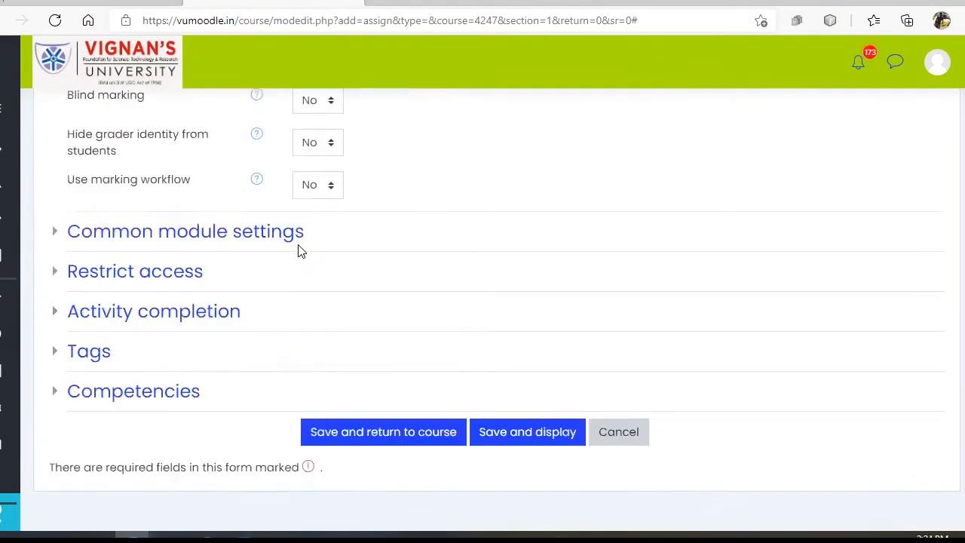
pyautogui.scroll(2, 299, 252)
pyautogui.click(383, 238)
pyautogui.click(199, 233)
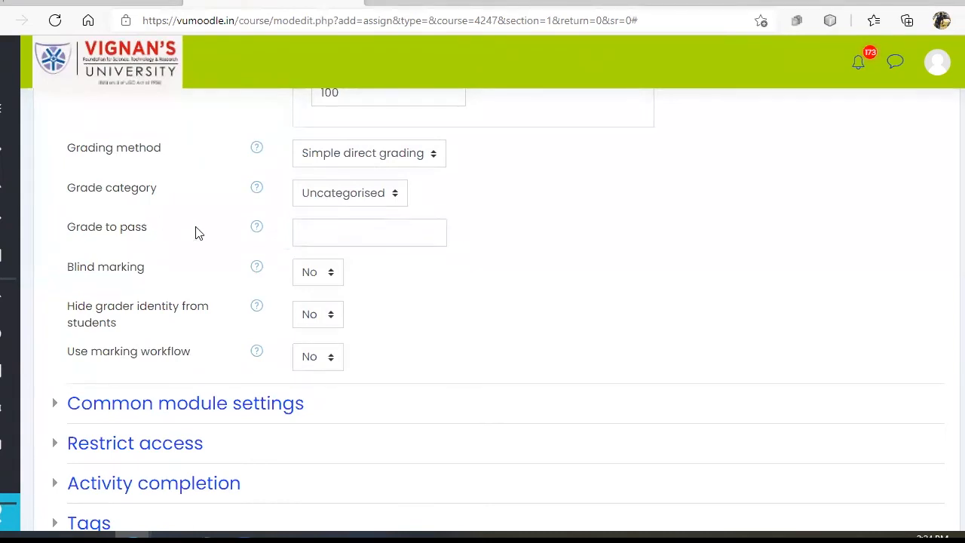
pyautogui.doubleClick(200, 233)
# - Add an access restriction to the assignment requiring students to belong to group G1
pyautogui.scroll(-2, 200, 254)
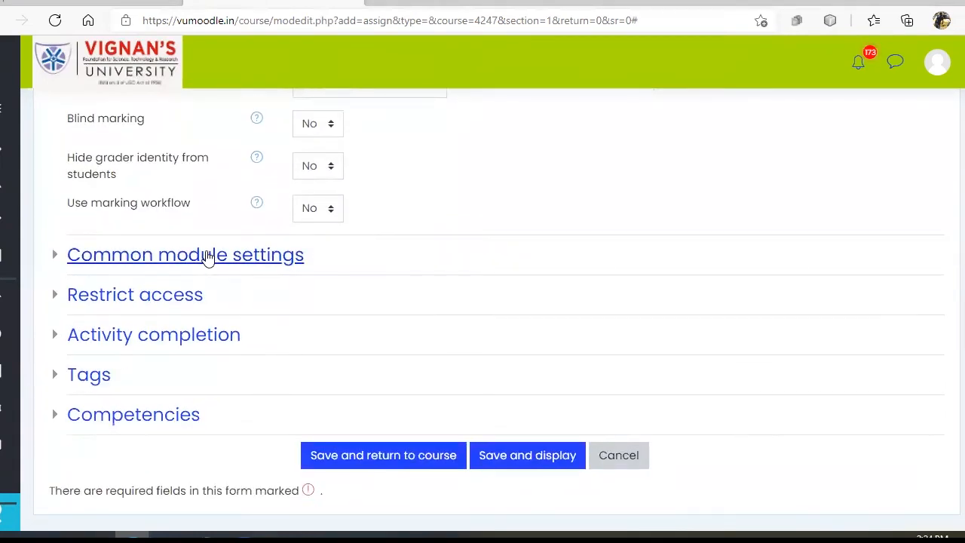
pyautogui.scroll(-1, 172, 260)
pyautogui.click(194, 223)
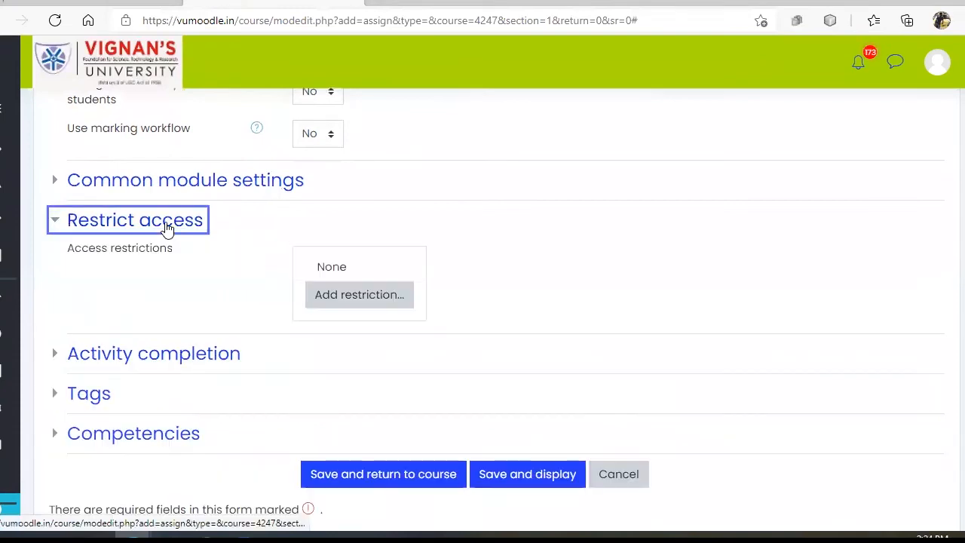
pyautogui.click(330, 296)
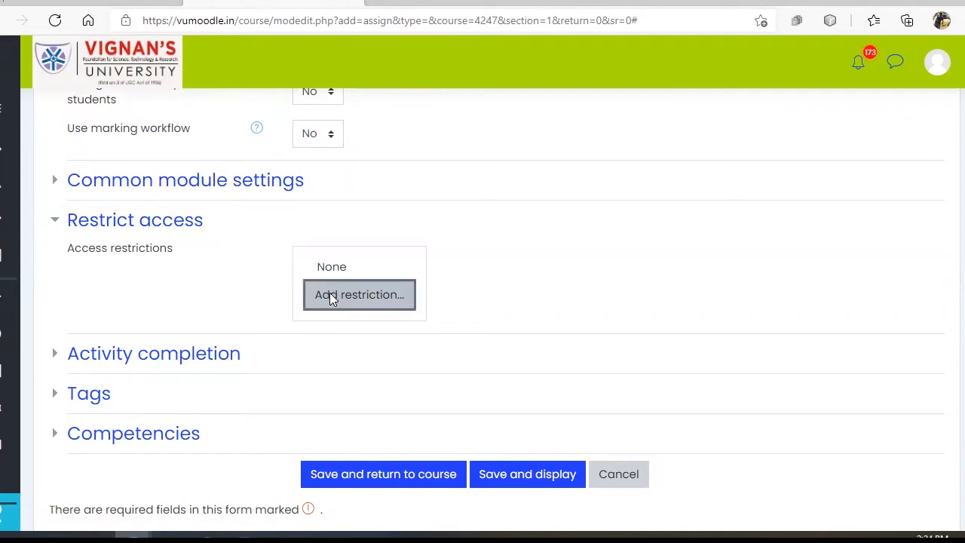
pyautogui.click(409, 276)
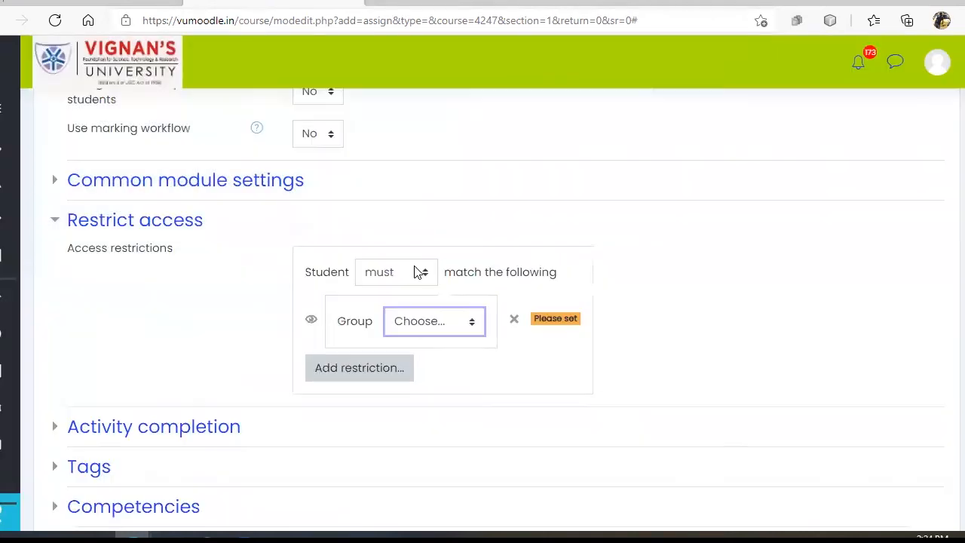
pyautogui.click(424, 318)
pyautogui.click(413, 389)
pyautogui.click(256, 317)
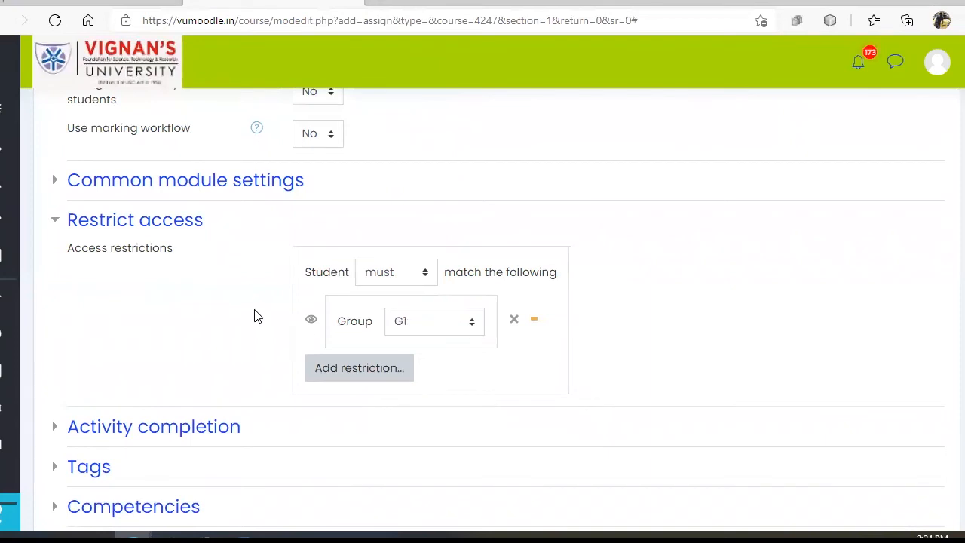
# - Add a second group restriction to the assignment's access restrictions and set it to G2
pyautogui.scroll(-1, 275, 315)
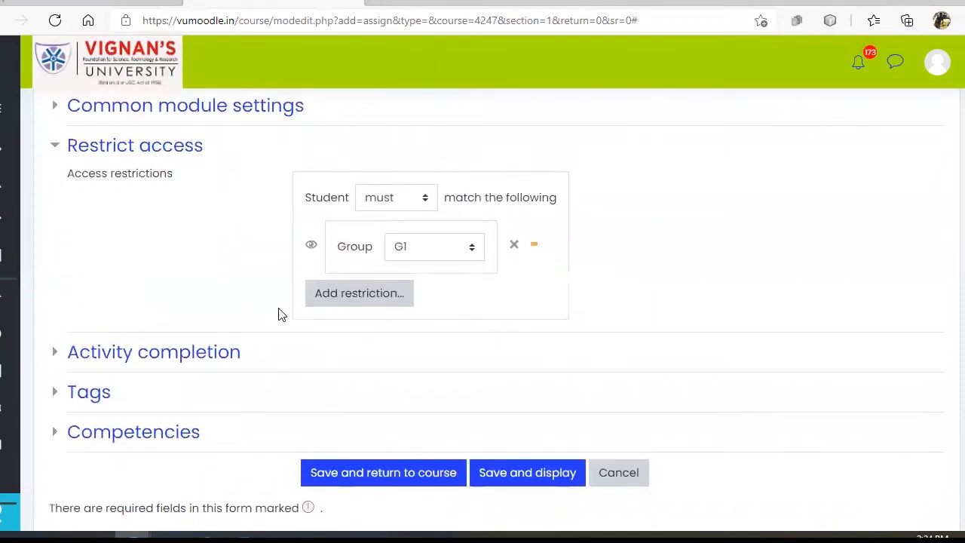
pyautogui.click(380, 301)
pyautogui.click(377, 294)
pyautogui.click(383, 291)
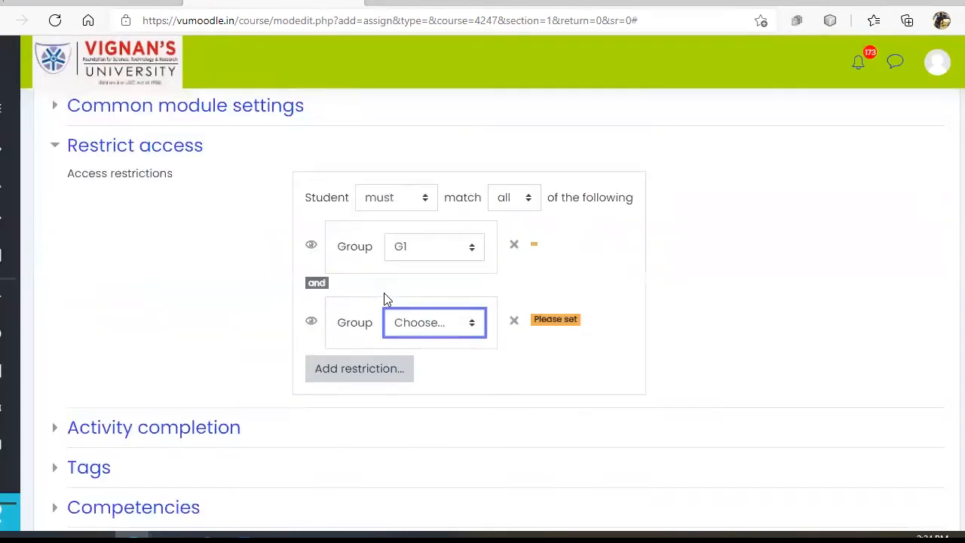
pyautogui.click(412, 322)
pyautogui.click(411, 399)
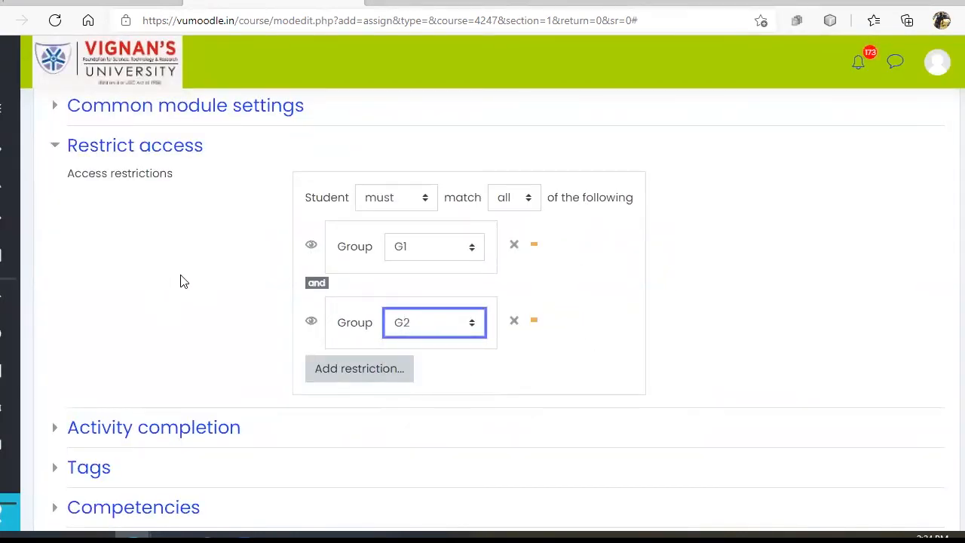
# - Change the access restriction rule so that students must match any of the listed group conditions
pyautogui.click(505, 206)
pyautogui.click(505, 240)
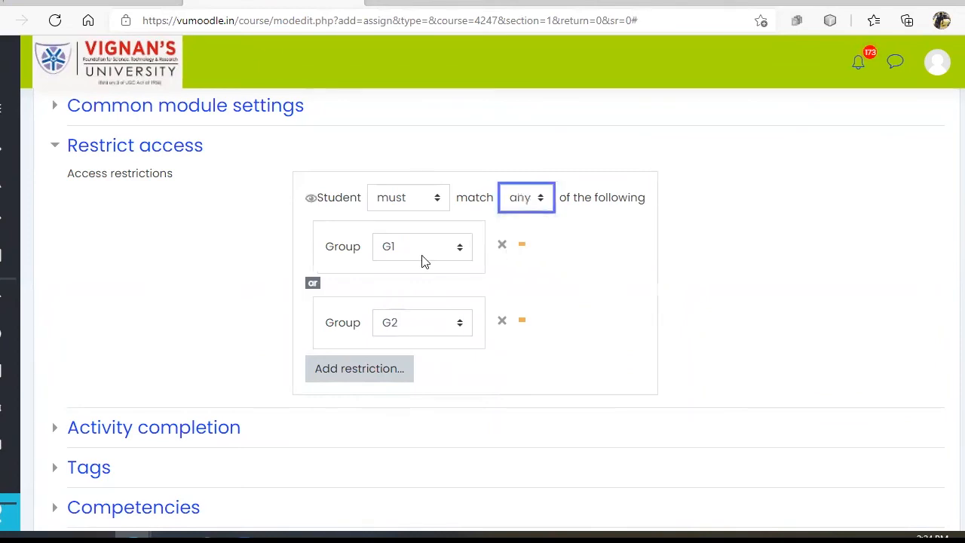
pyautogui.click(80, 296)
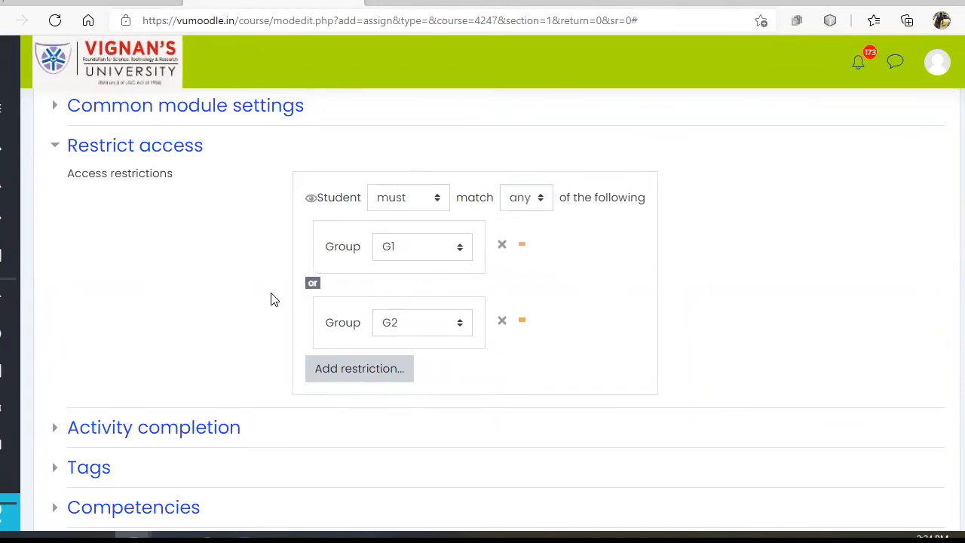
# - Replace the G1 and G2 group restrictions on the assignment with a grade restriction and enable its minimum percentage (must be ≥) condition
pyautogui.click(501, 320)
pyautogui.click(503, 244)
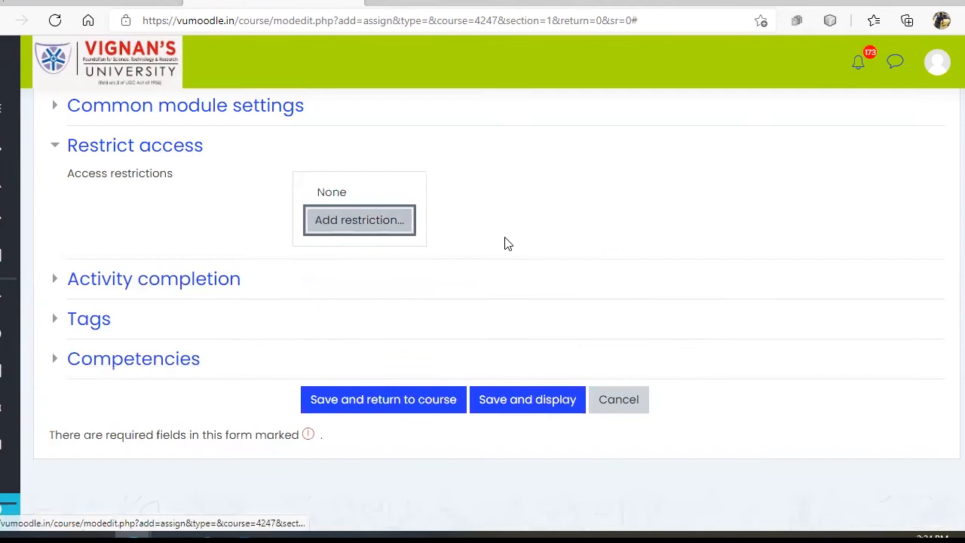
pyautogui.click(398, 228)
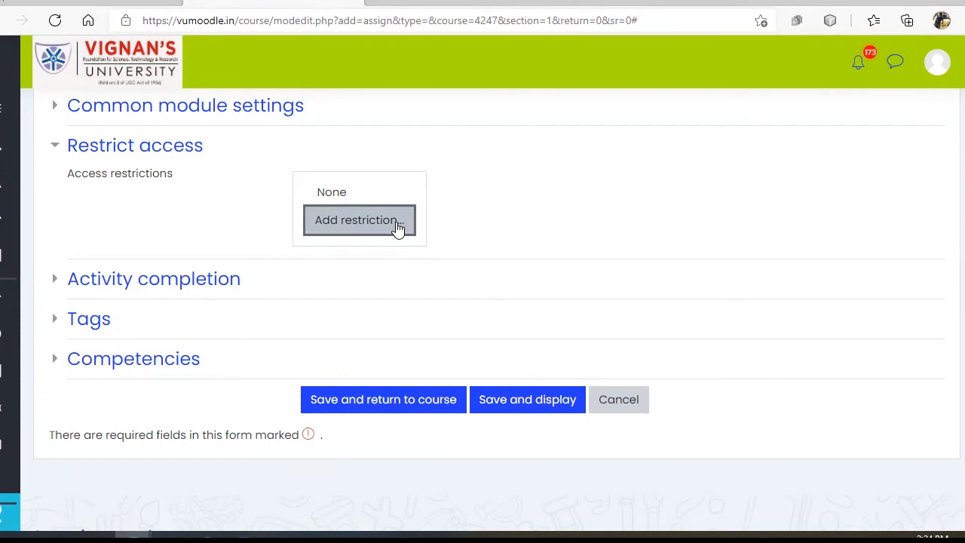
pyautogui.click(413, 224)
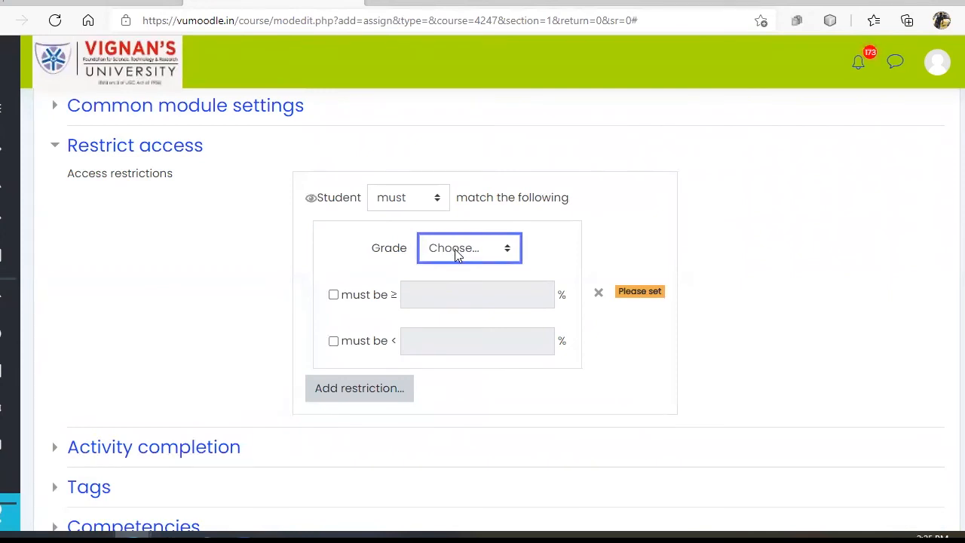
pyautogui.click(370, 296)
pyautogui.click(430, 300)
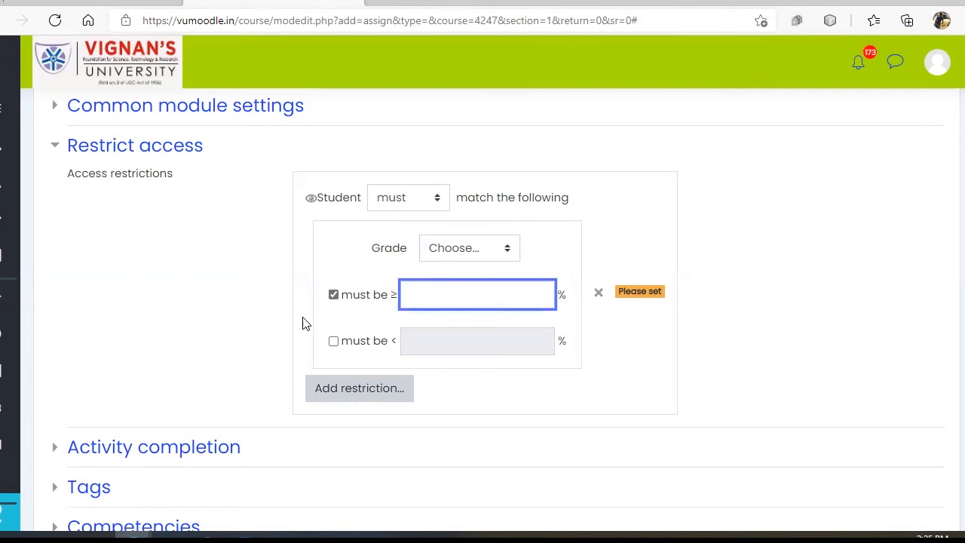
# - Enable the expected completion date in the assignment's activity completion settings, and save and display the assignment
pyautogui.scroll(-2, 305, 324)
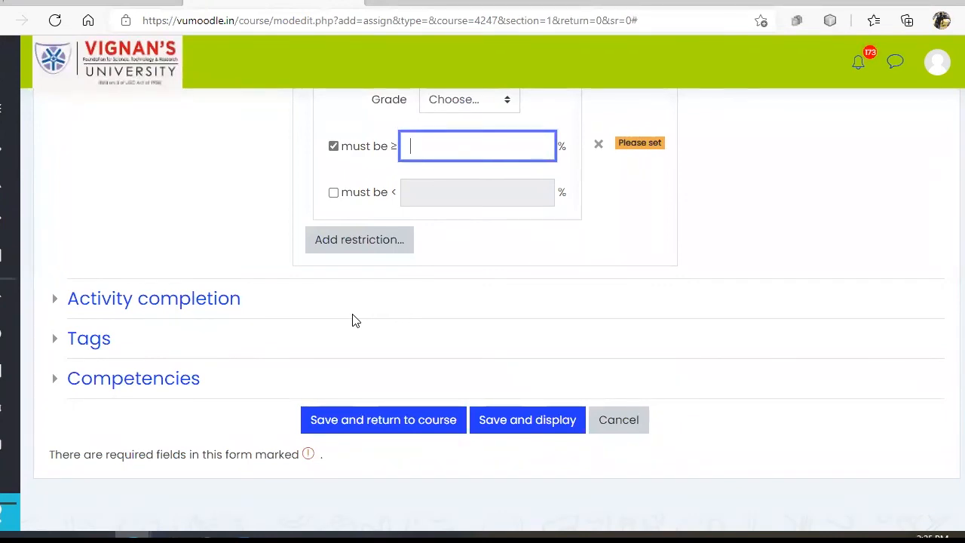
pyautogui.scroll(-2, 215, 299)
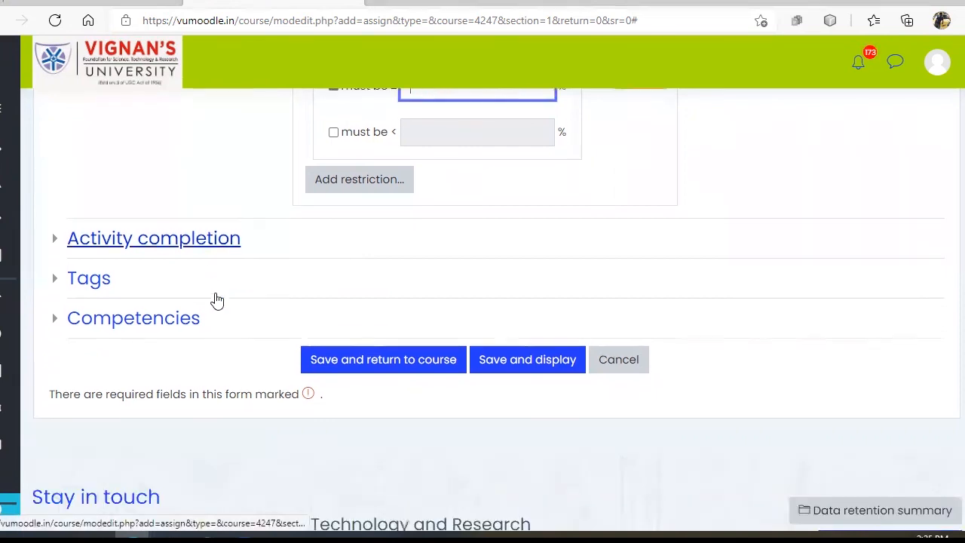
pyautogui.click(179, 163)
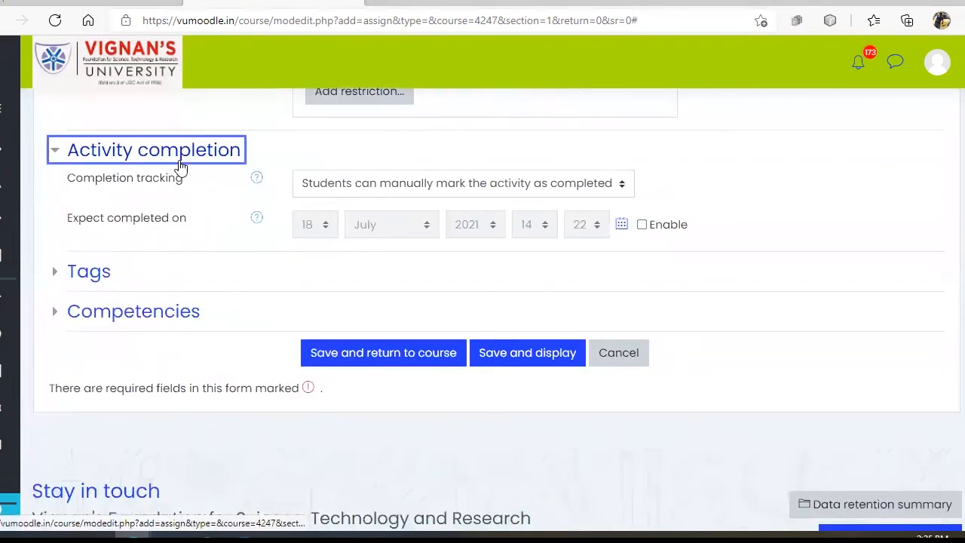
pyautogui.click(643, 226)
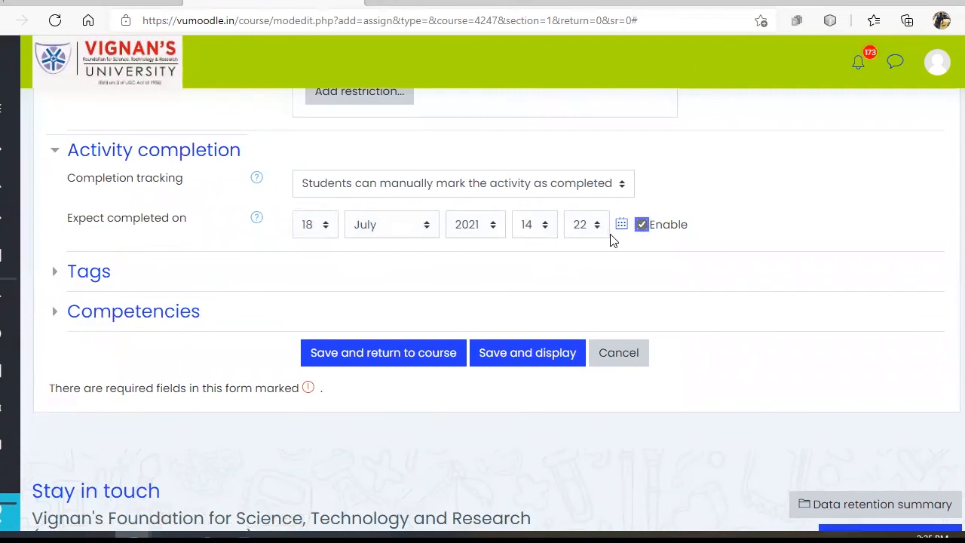
pyautogui.click(512, 349)
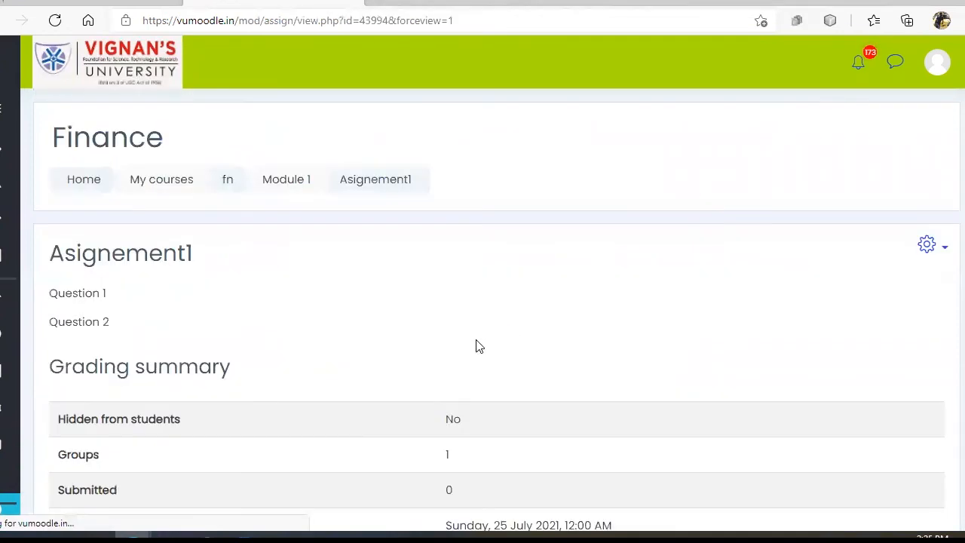
# - Examine the assignment's grading summary and its list of all submissions with the display options, and return to the fn course page
pyautogui.scroll(2, 471, 355)
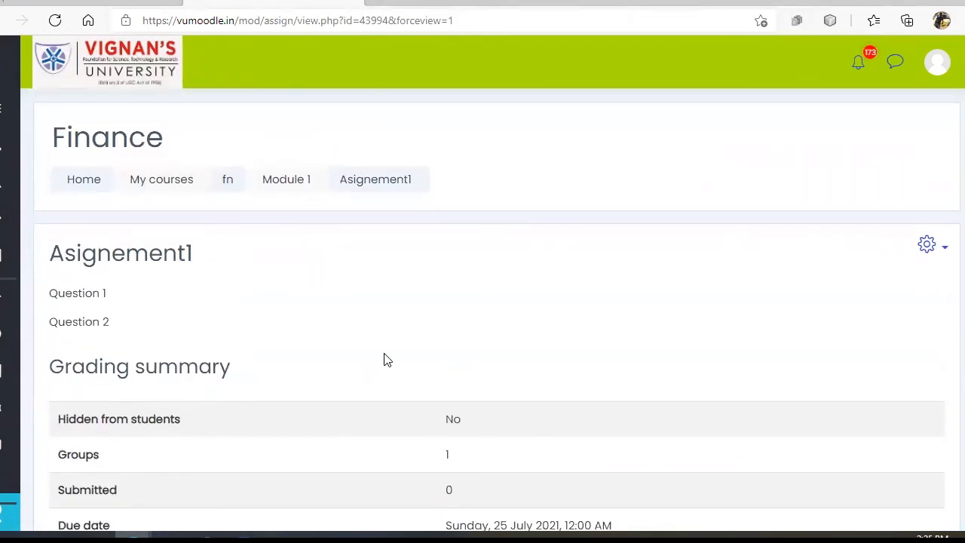
pyautogui.scroll(-3, 392, 315)
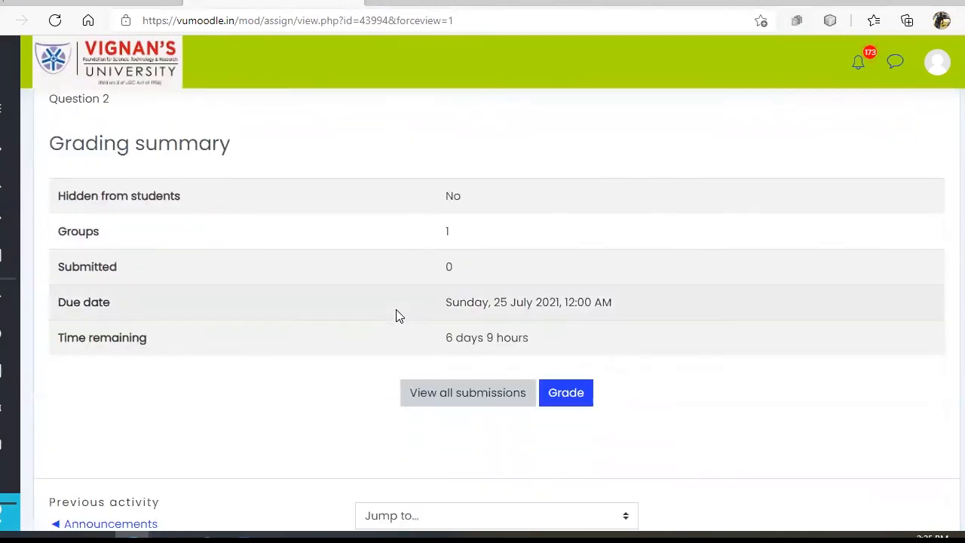
pyautogui.click(441, 395)
pyautogui.scroll(-5, 394, 387)
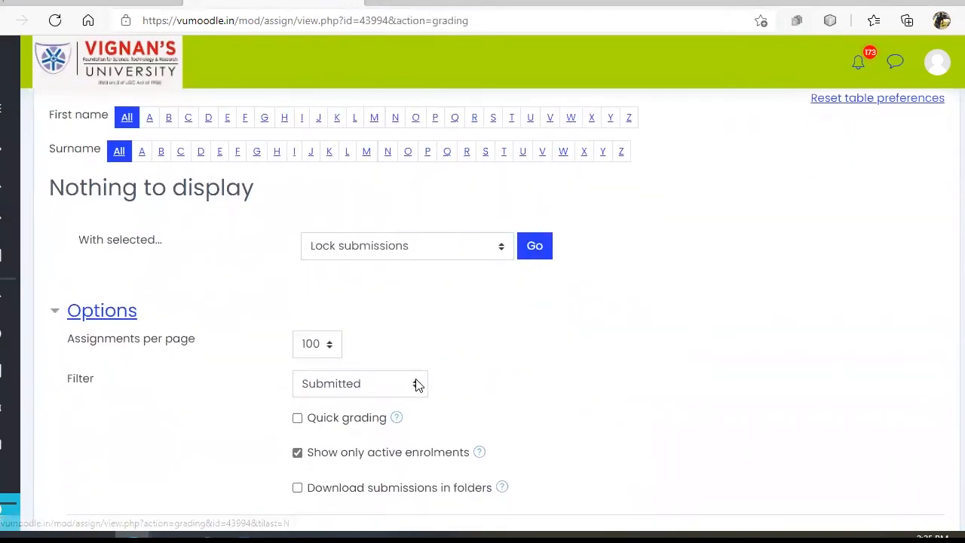
pyautogui.scroll(6, 476, 380)
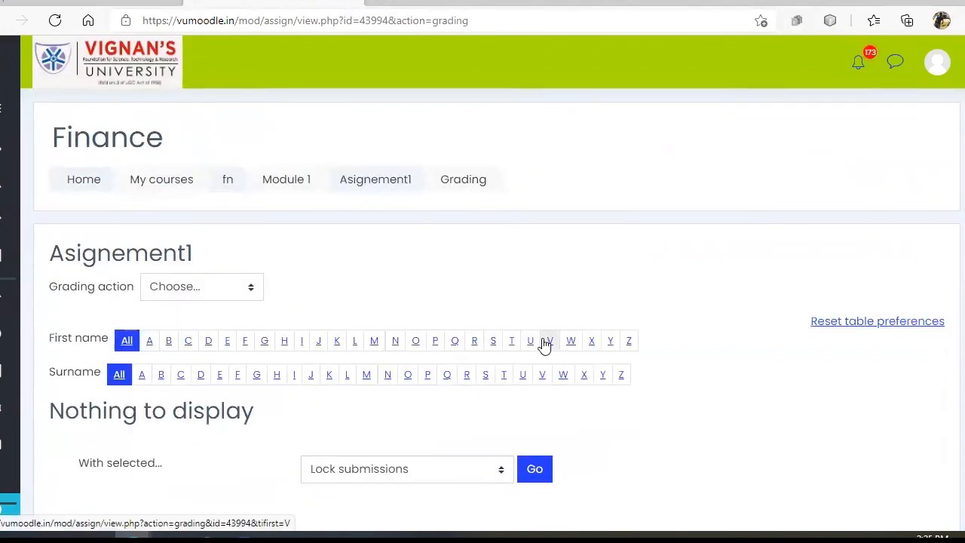
pyautogui.click(232, 181)
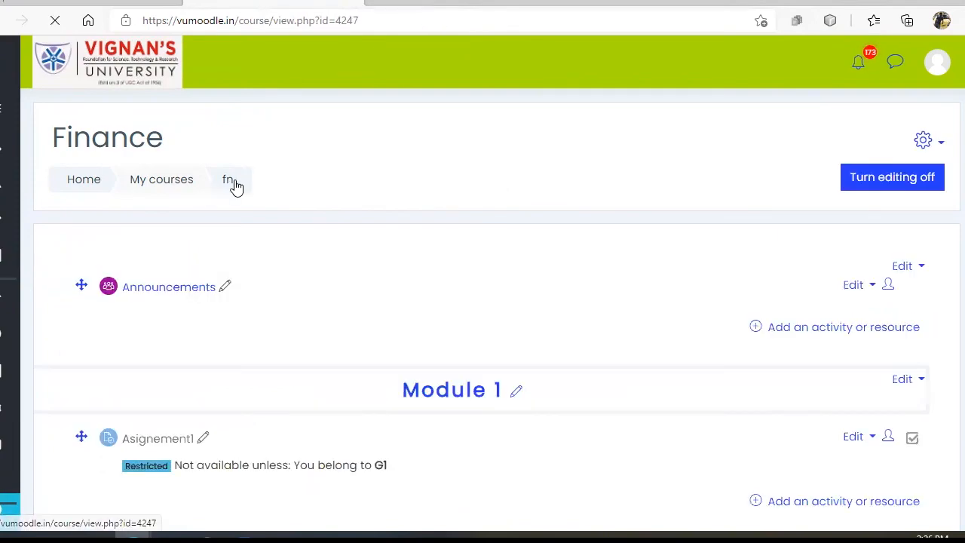